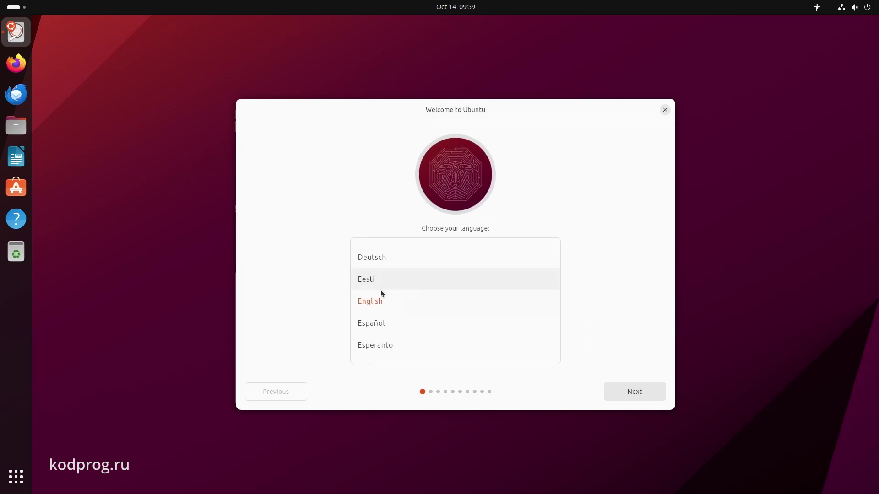
# Set the installer language to Русский and accept the Русская keyboard layout
pyautogui.scroll(-1, 382, 296)
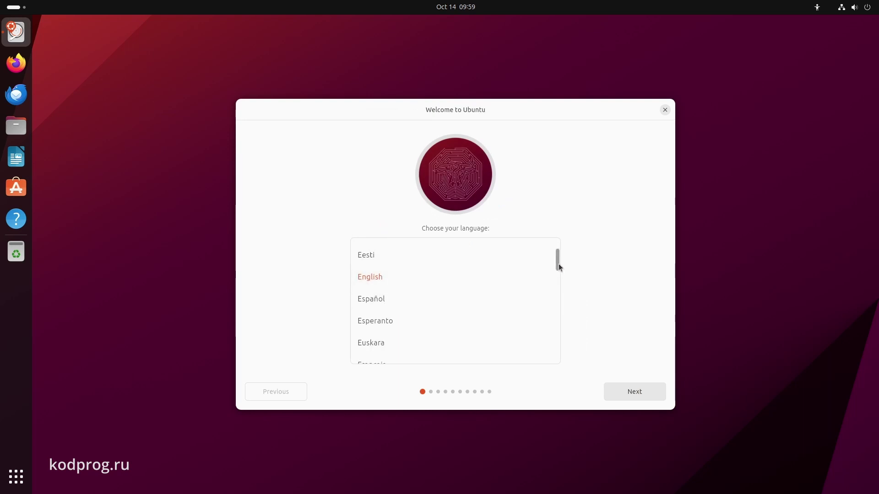
pyautogui.moveTo(558, 263); pyautogui.dragTo(558, 315)
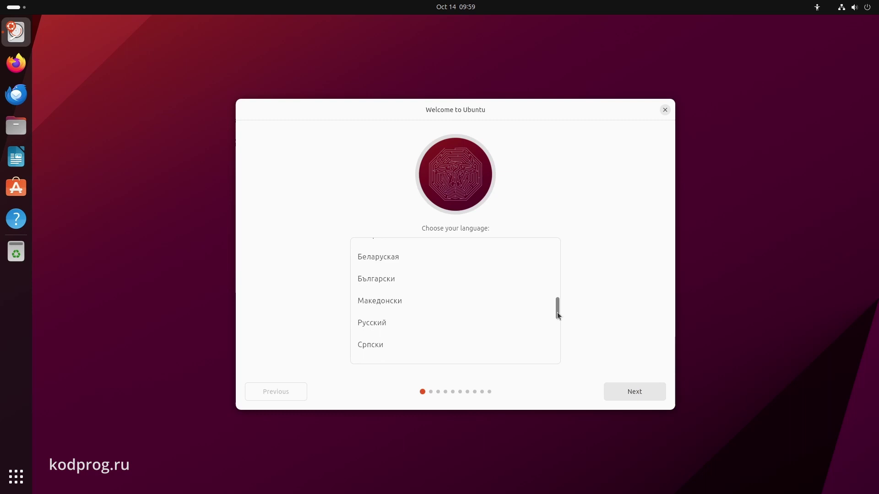
pyautogui.click(418, 315)
pyautogui.click(636, 390)
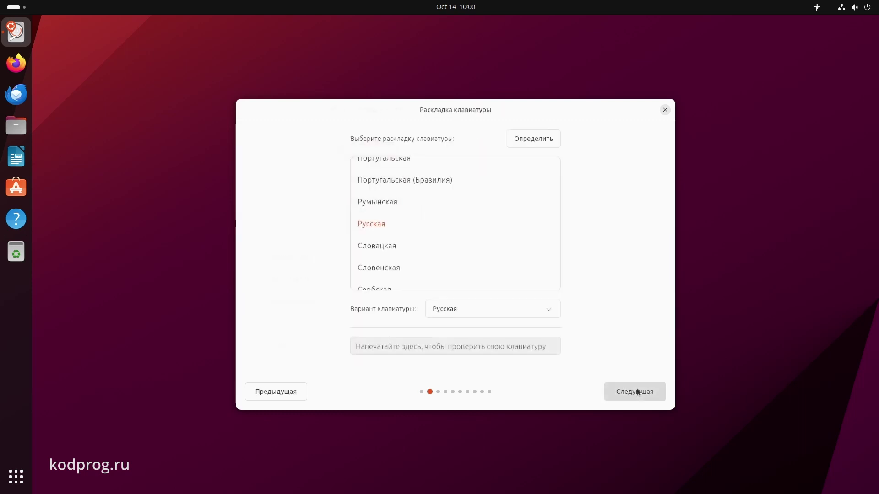
pyautogui.click(636, 389)
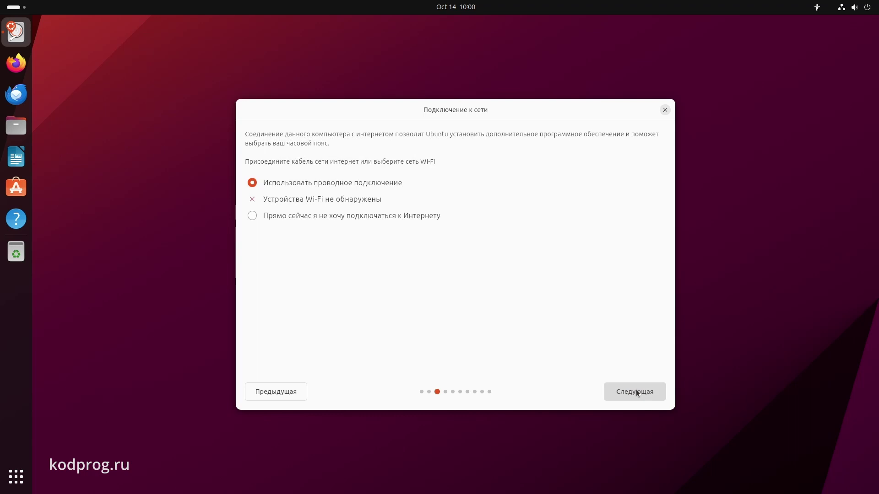
# Keep the wired network connection and choose the full installation (Полная установка) for the starting applications
pyautogui.click(635, 389)
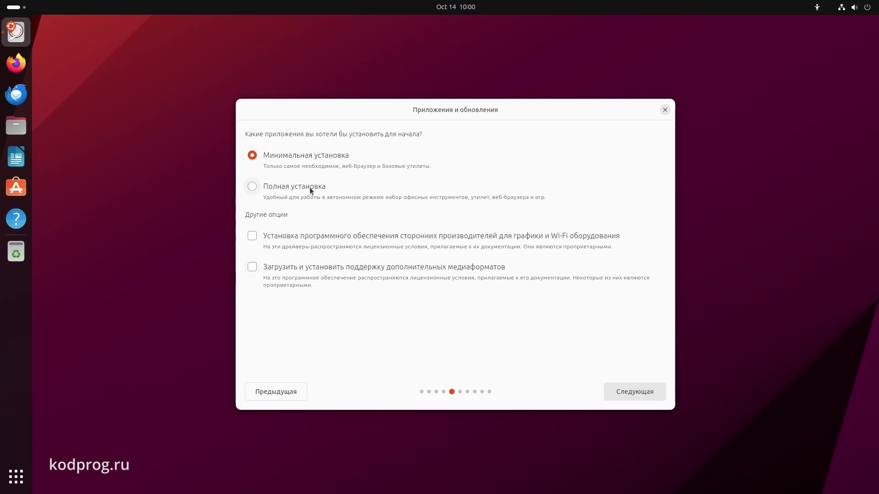
pyautogui.click(309, 188)
pyautogui.click(630, 392)
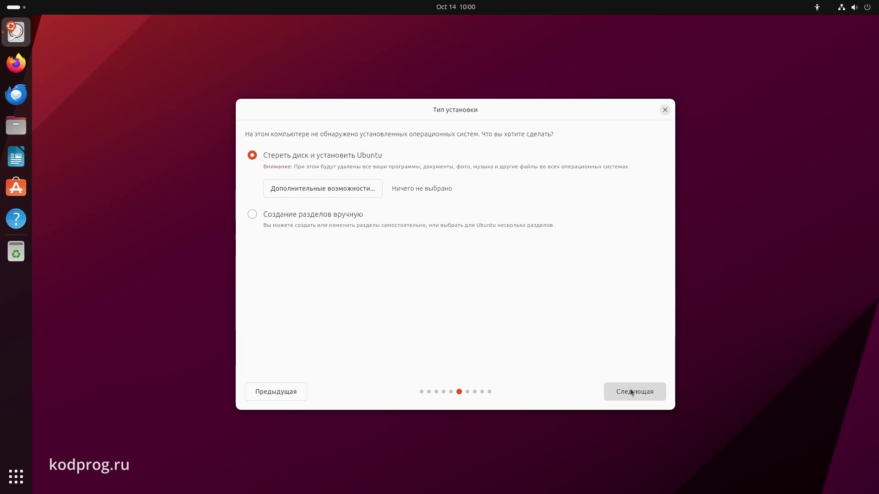
pyautogui.click(322, 188)
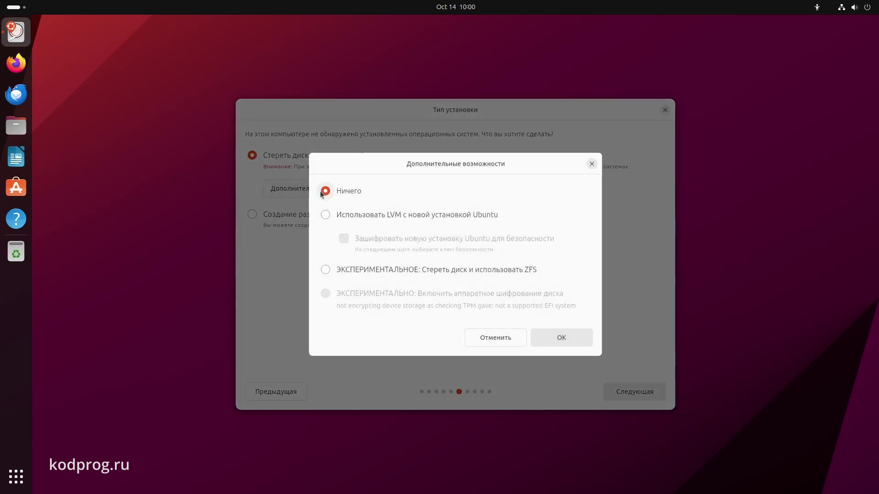
pyautogui.click(473, 271)
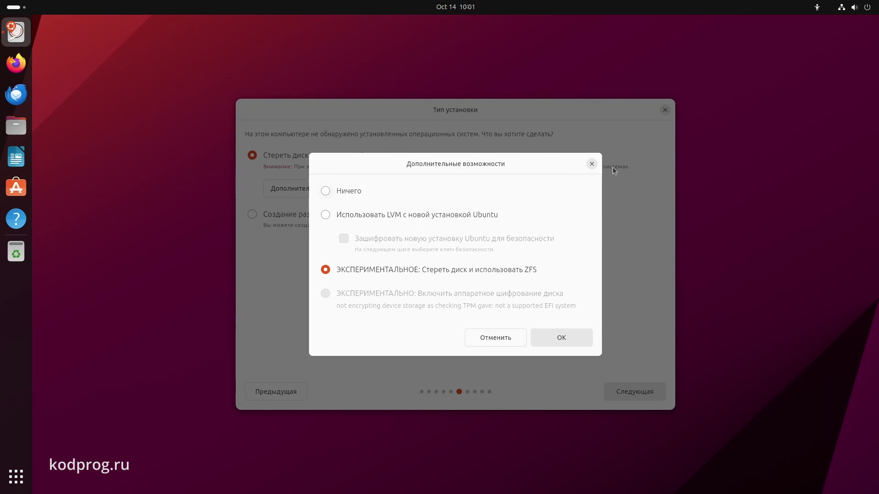
pyautogui.click(591, 164)
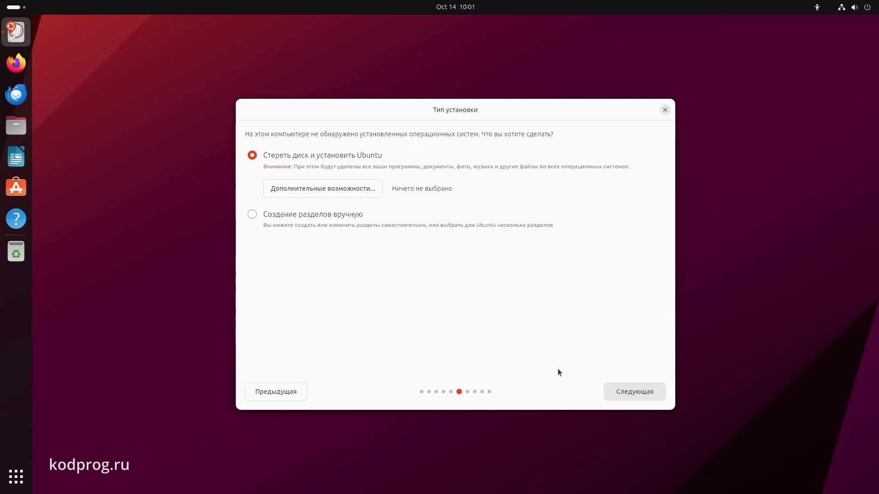
# Start the installation with the disk-erasing option and set the time zone to Europe/Moscow
pyautogui.click(631, 393)
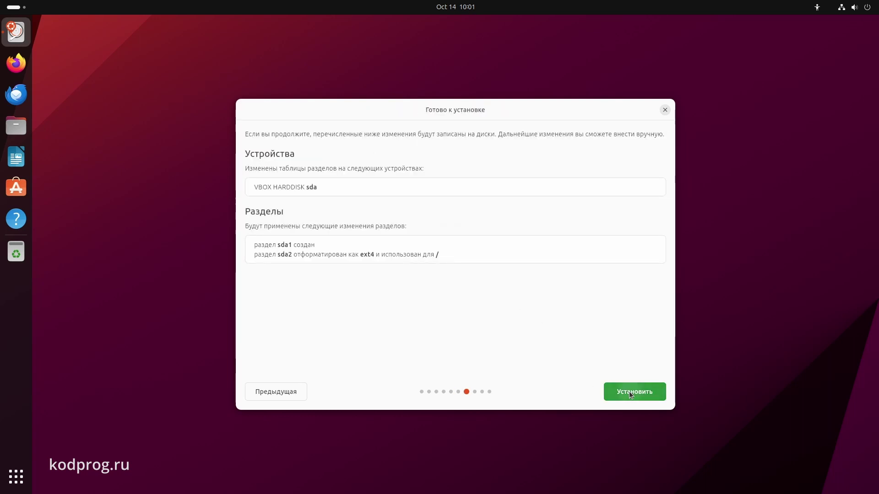
pyautogui.click(631, 393)
pyautogui.click(488, 223)
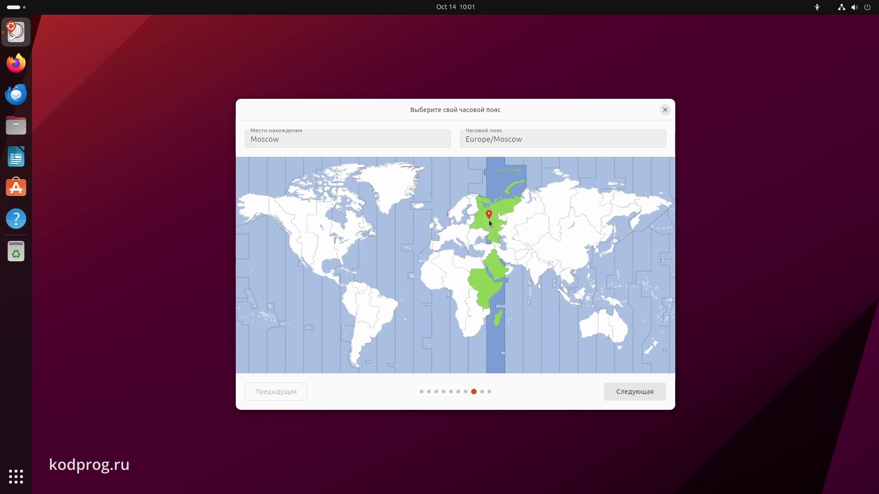
pyautogui.click(636, 392)
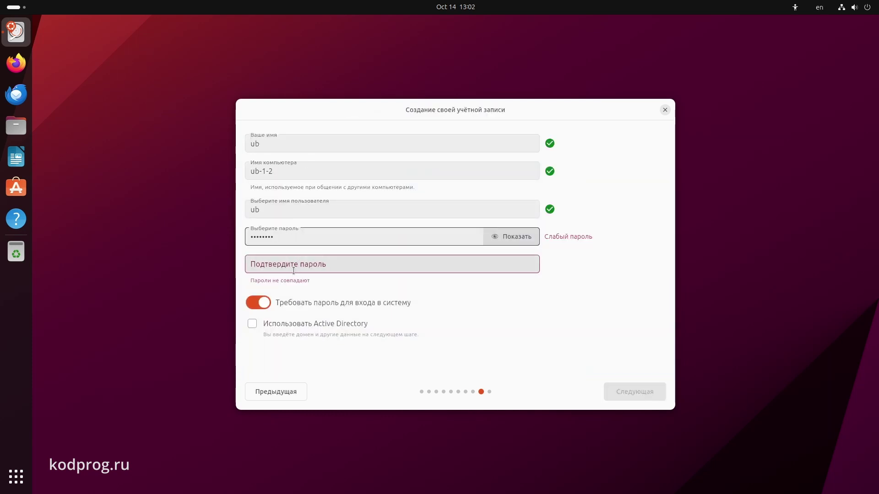
# Enter the account password again in the confirmation field and submit the new user account
pyautogui.click(293, 270)
pyautogui.write('••••••')
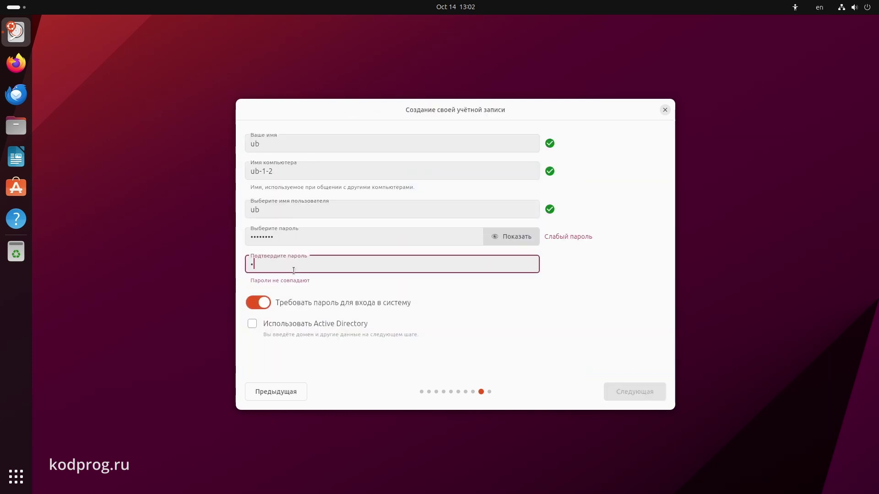
pyautogui.write('••')
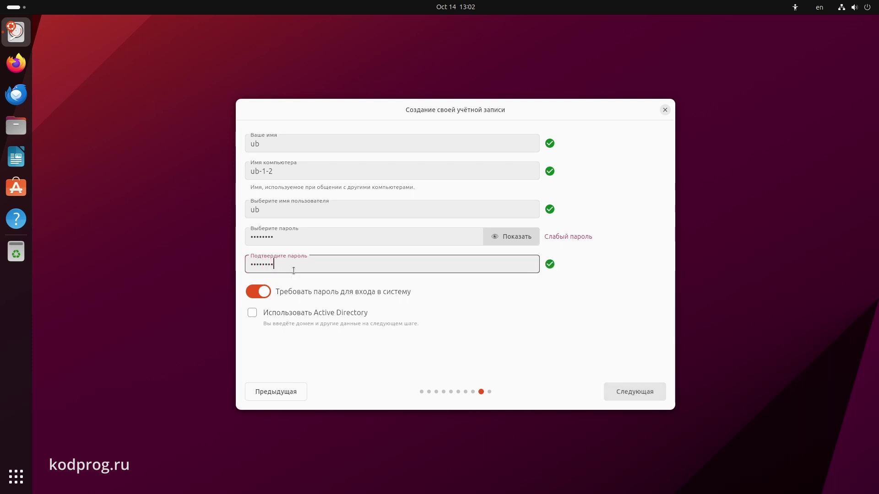
pyautogui.click(634, 389)
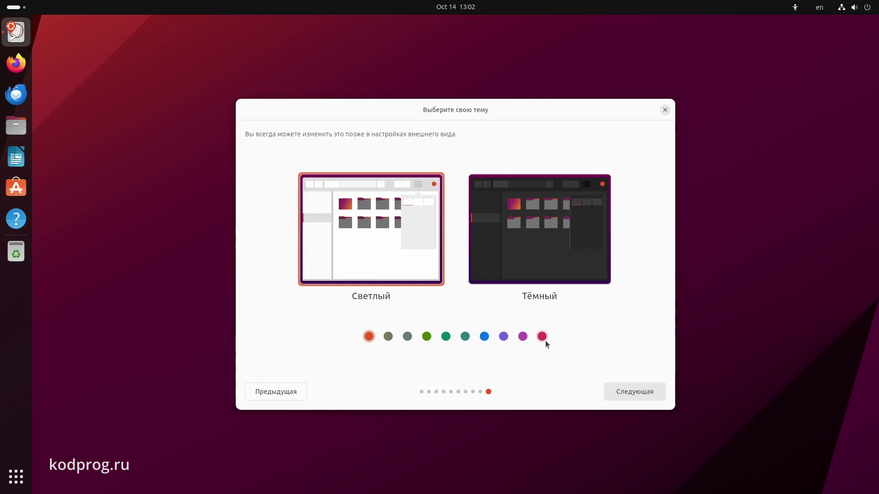
# Choose the fifth accent colour, green, with the light theme and restart the computer once the installation completes
pyautogui.click(446, 336)
pyautogui.click(621, 390)
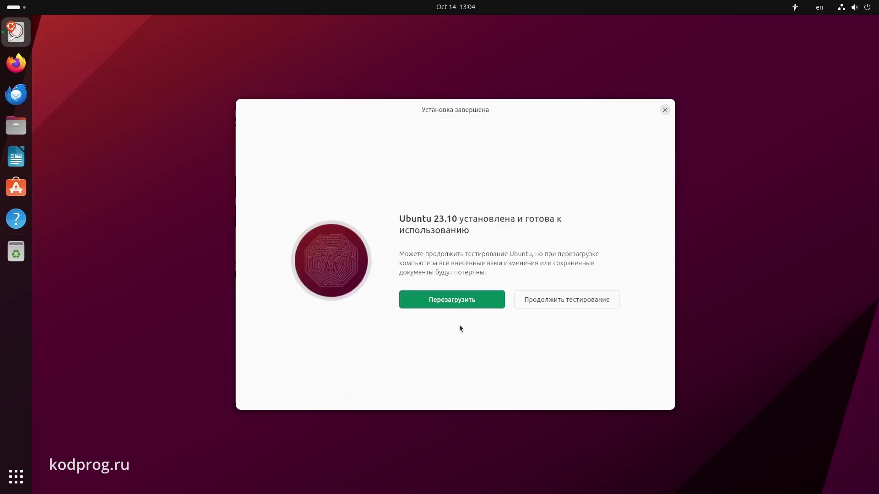
pyautogui.click(452, 300)
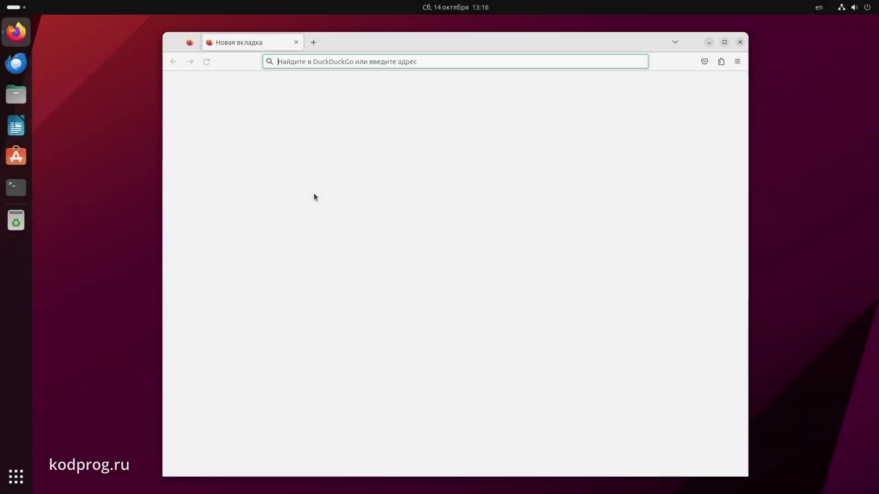
# Search the web for "ubuntu" and open the official ubuntu.com site
pyautogui.write('ubuntru')
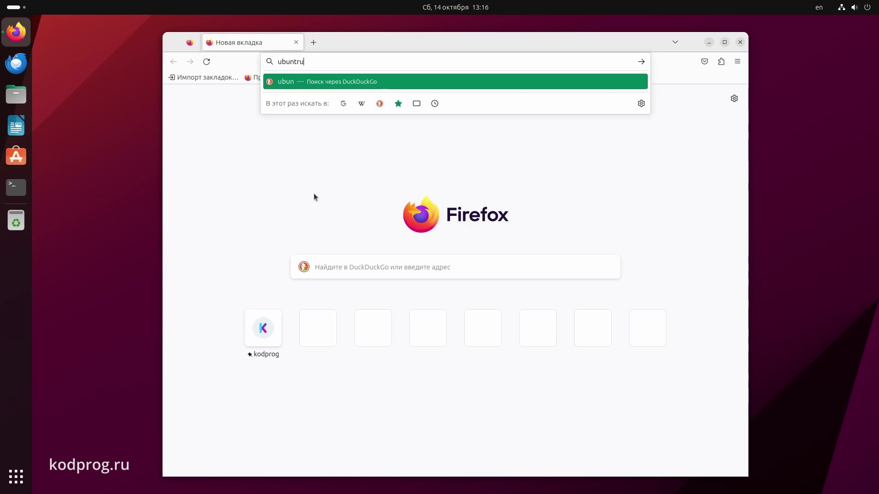
pyautogui.press('BackSpace')
pyautogui.press('BackSpace')
pyautogui.write('u')
pyautogui.press('Return')
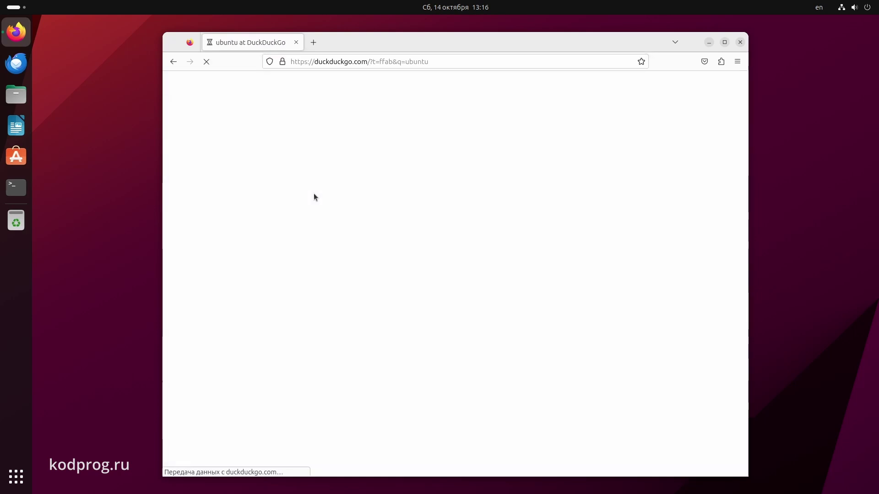
pyautogui.click(280, 164)
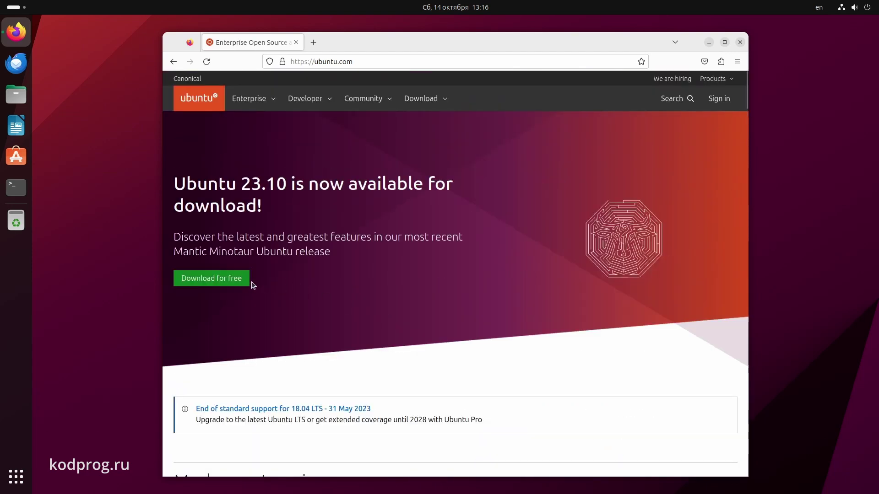
# Review the Ubuntu 23.10 section on the Ubuntu Desktop download page and close the browser
pyautogui.click(238, 282)
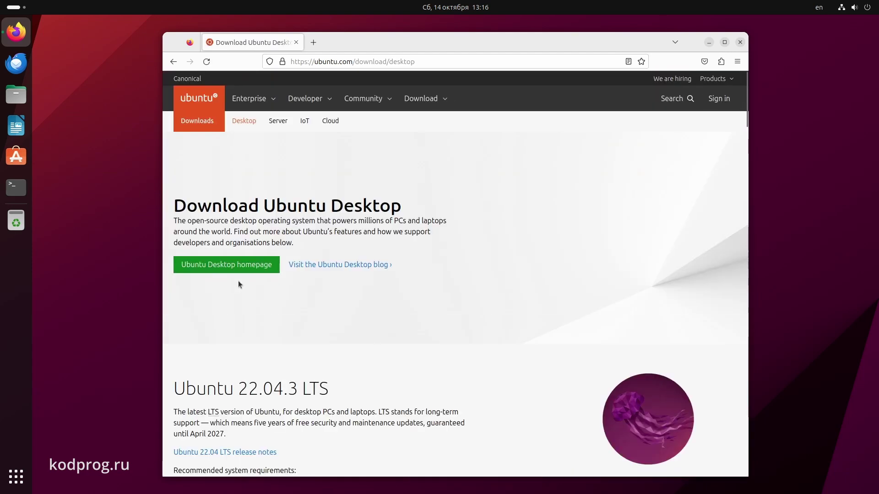
pyautogui.scroll(-8, 374, 288)
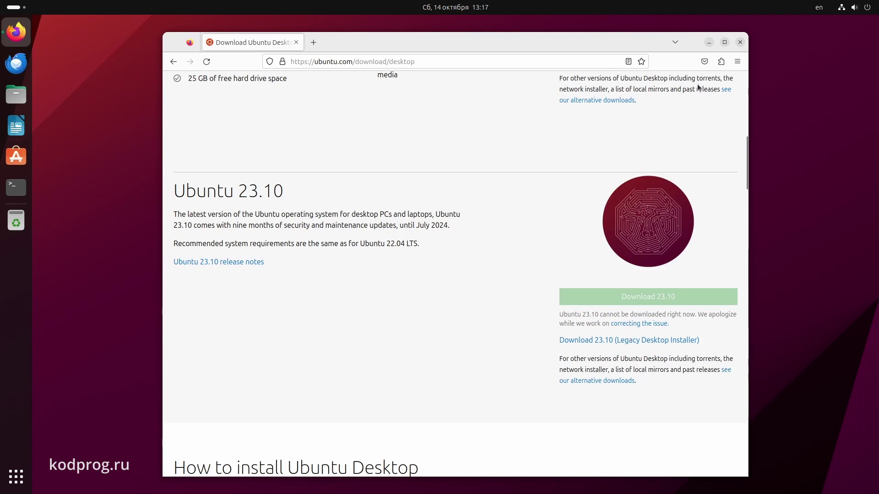
pyautogui.click(740, 42)
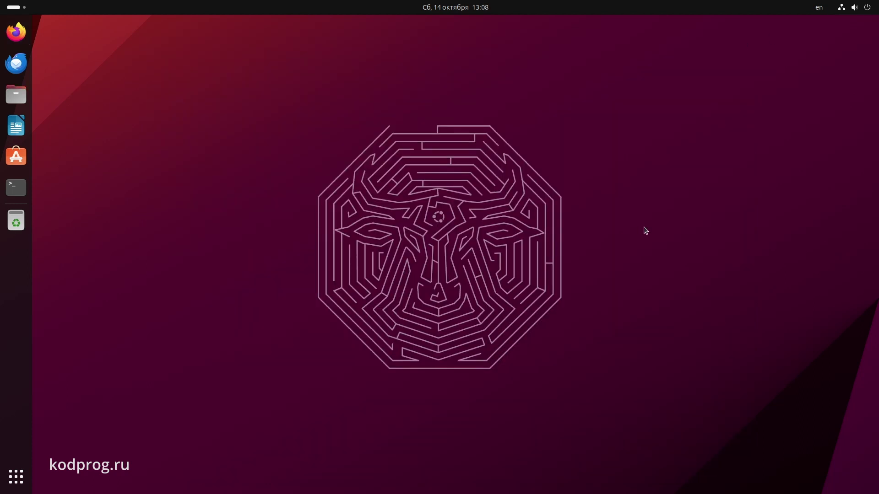
# Check the GNOME Shell version in the terminal with gnome-shell --version, and close the terminal
pyautogui.click(18, 188)
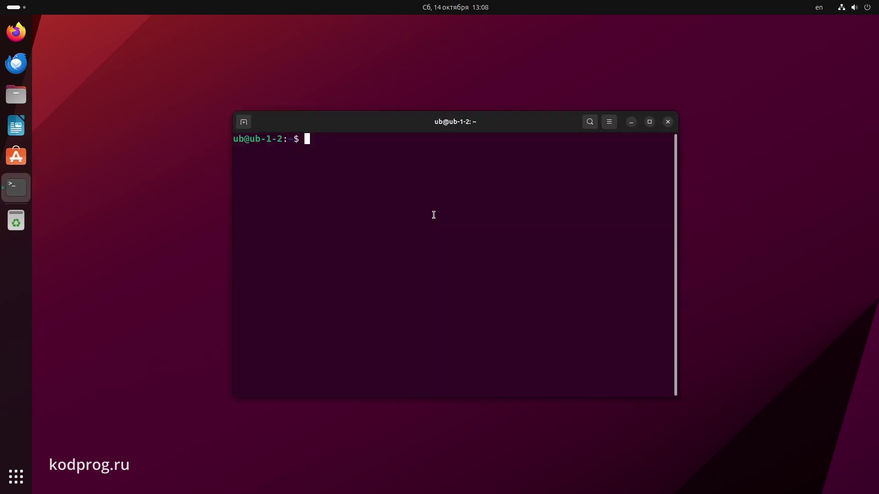
pyautogui.write('gnome-shell --vers')
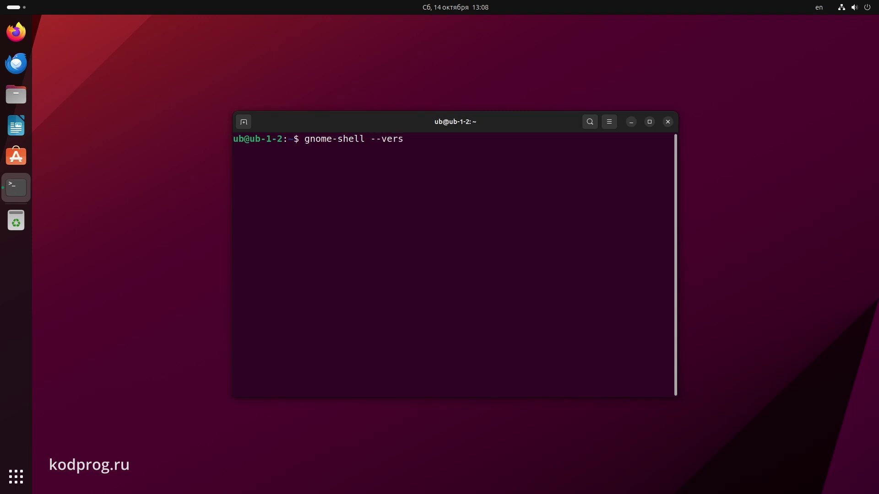
pyautogui.write('iob')
pyautogui.press('Return')
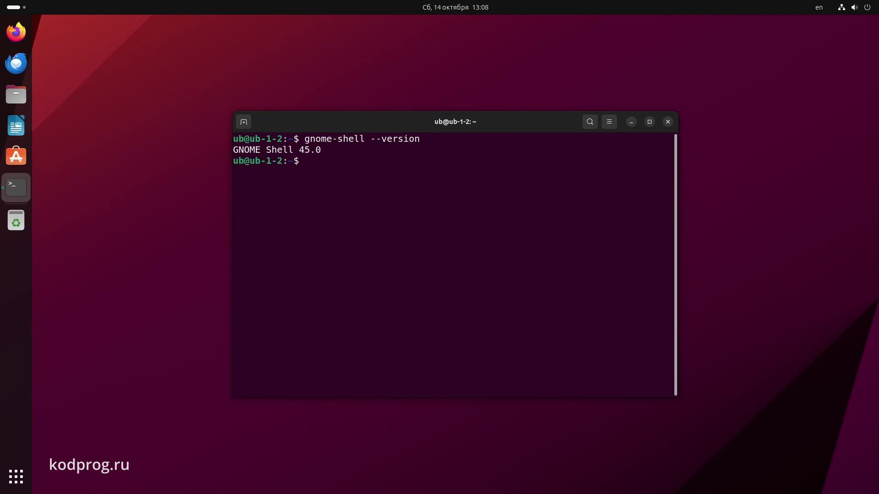
pyautogui.click(669, 124)
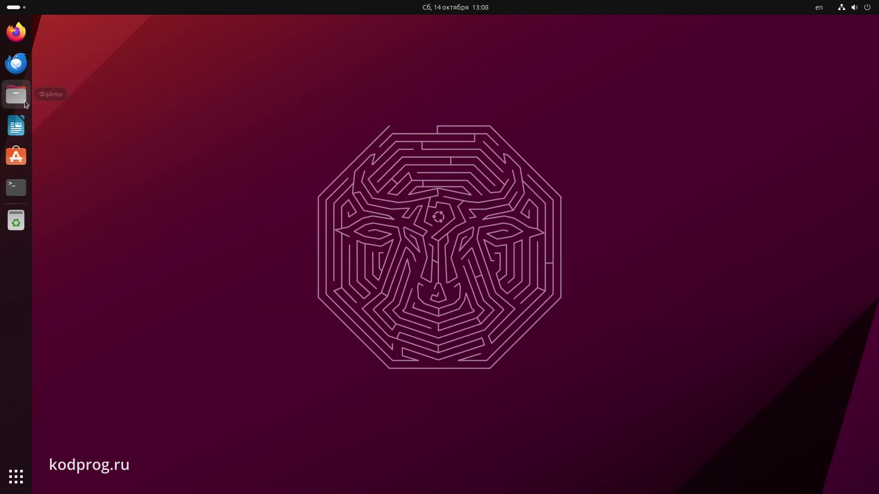
# Look through the home, Загрузки and Изображения folders in the file manager and close it
pyautogui.click(27, 105)
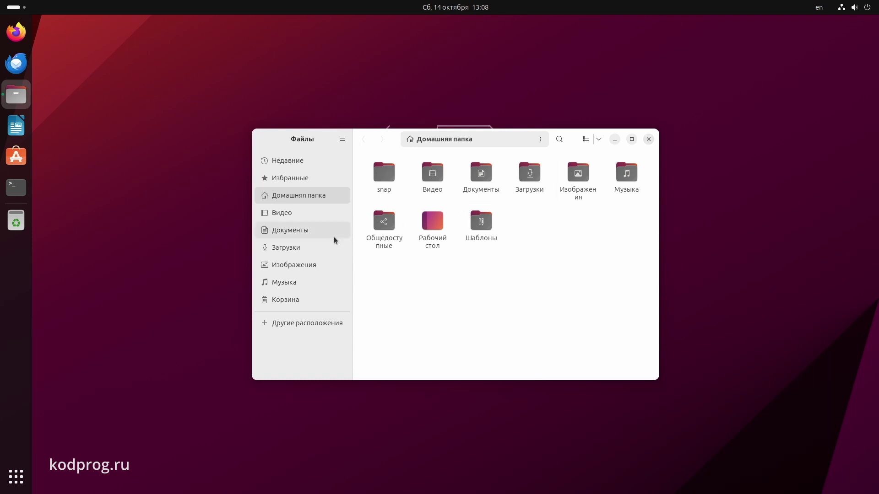
pyautogui.click(298, 248)
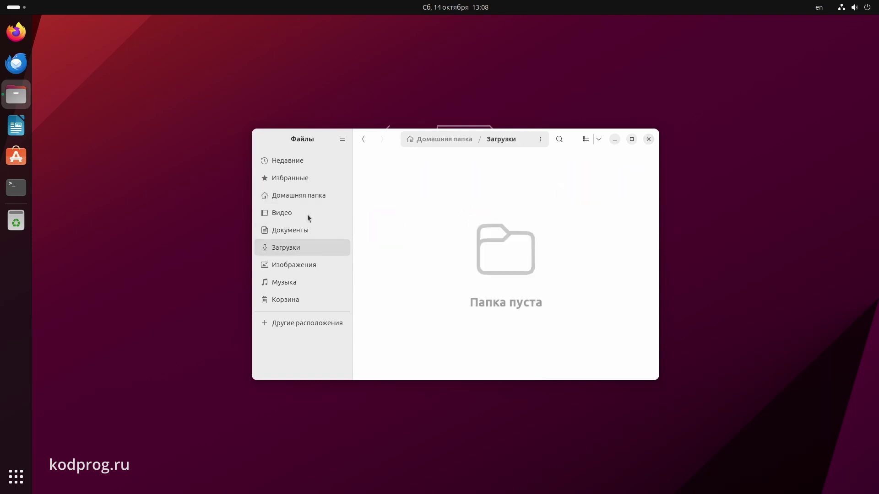
pyautogui.click(296, 266)
pyautogui.click(648, 140)
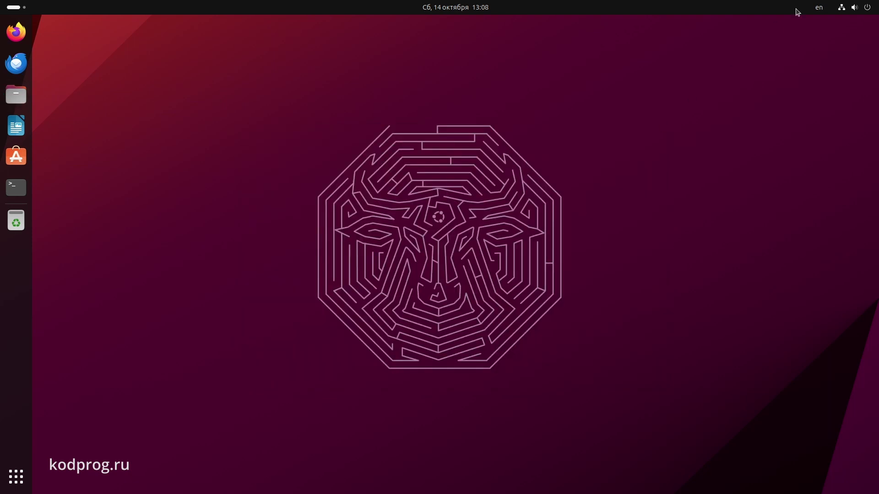
# Examine the quick system settings, the keyboard layout choices and the calendar with notifications
pyautogui.click(846, 9)
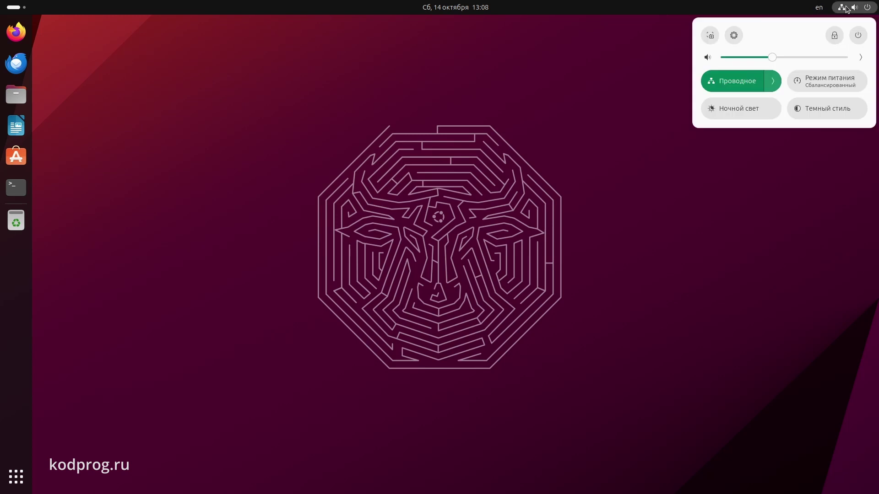
pyautogui.moveTo(824, 11)
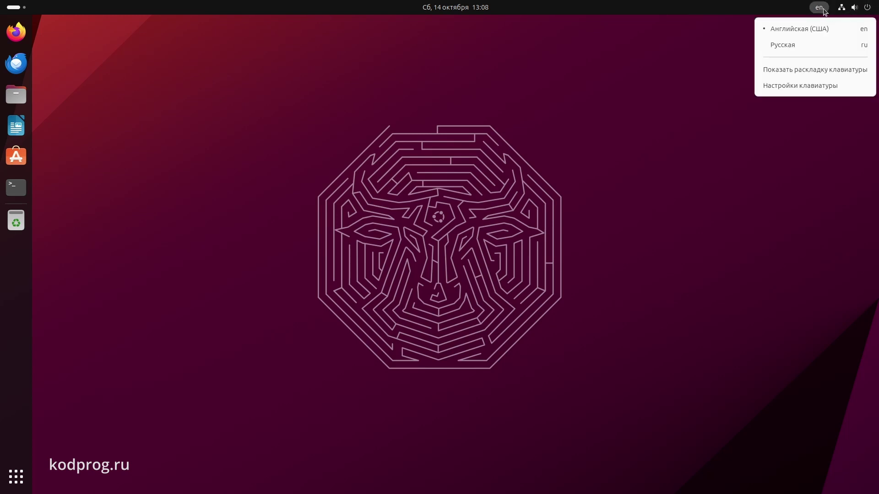
pyautogui.click(483, 10)
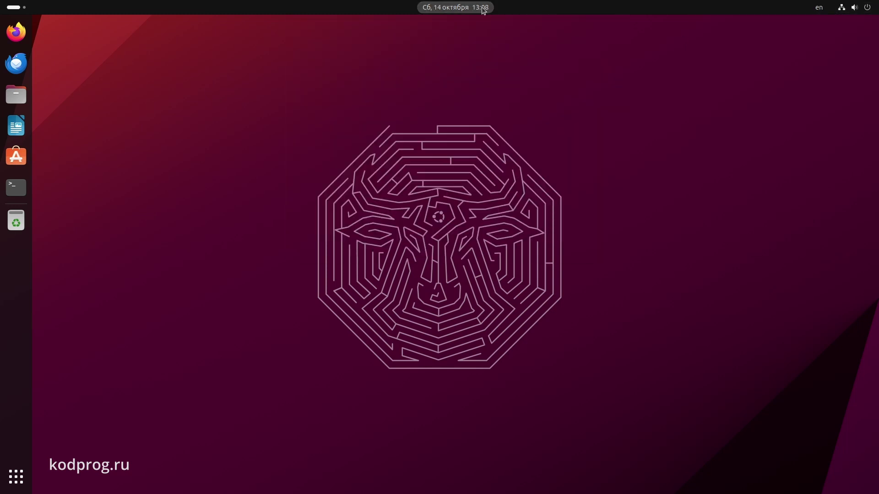
pyautogui.click(474, 9)
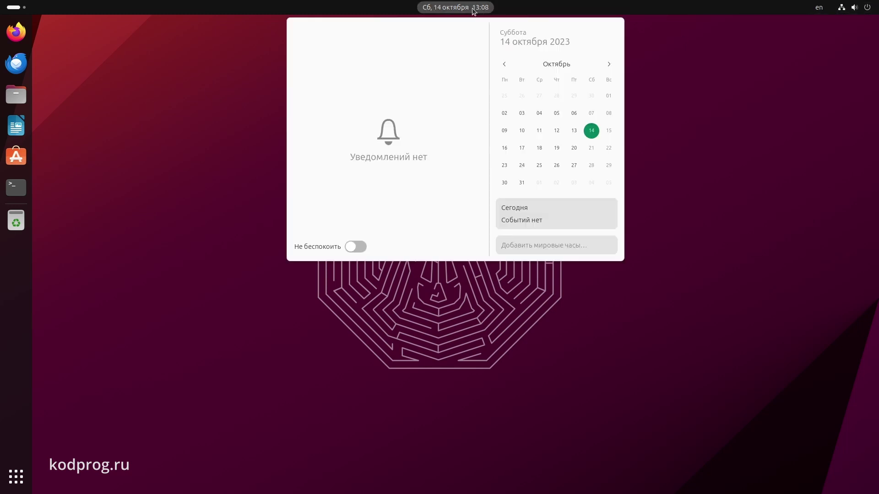
pyautogui.click(474, 9)
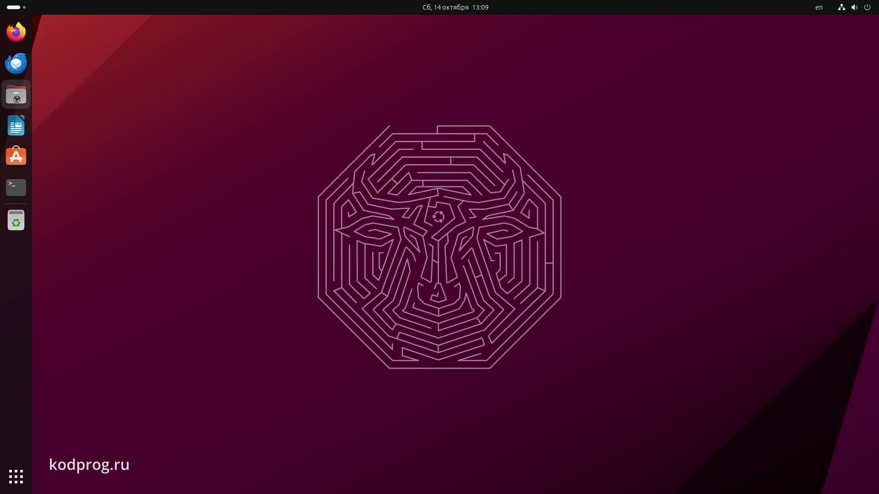
# Open the file manager on the first workspace and LibreOffice Writer on the second, turning off Writer's startup tips
pyautogui.click(16, 95)
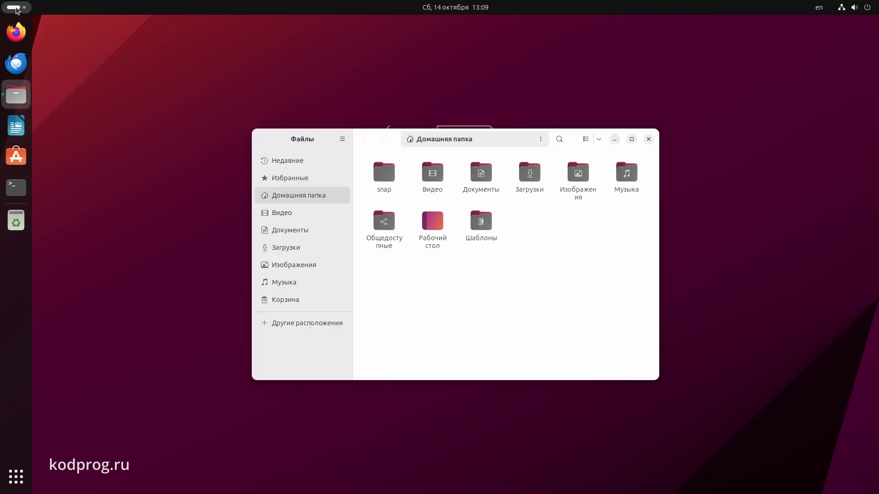
pyautogui.scroll(-1, 16, 9)
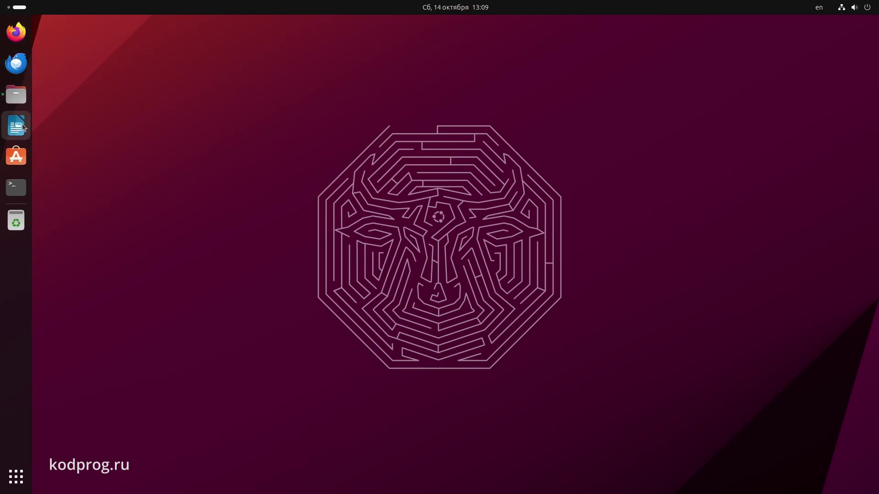
pyautogui.click(16, 126)
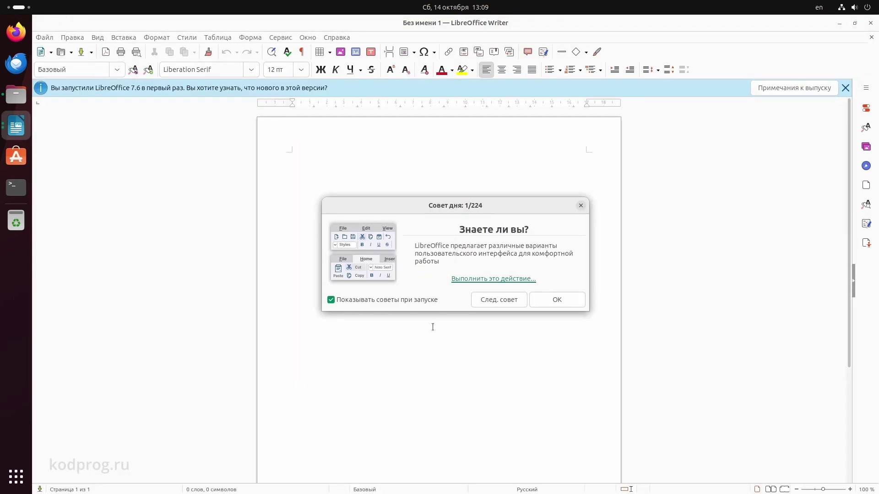
pyautogui.click(360, 302)
pyautogui.click(556, 302)
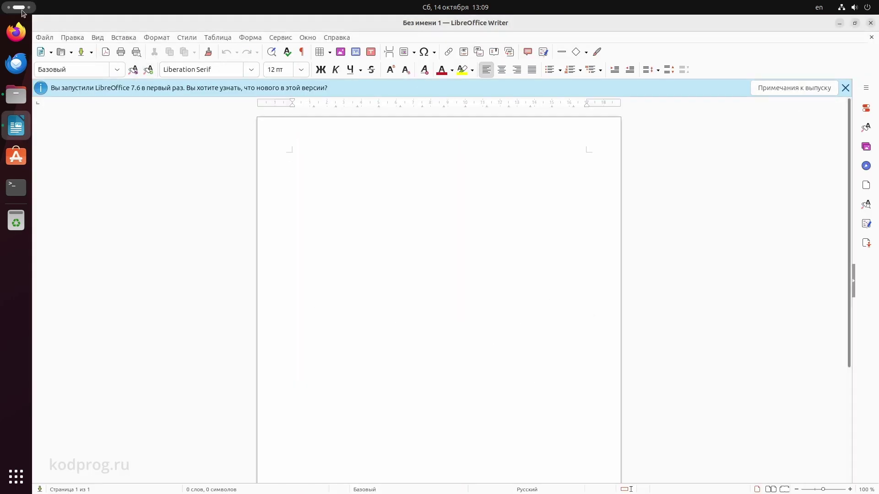
# Switch between the workspaces to compare their windows, and close Writer and the file manager
pyautogui.scroll(-1, 23, 10)
pyautogui.scroll(2, 23, 11)
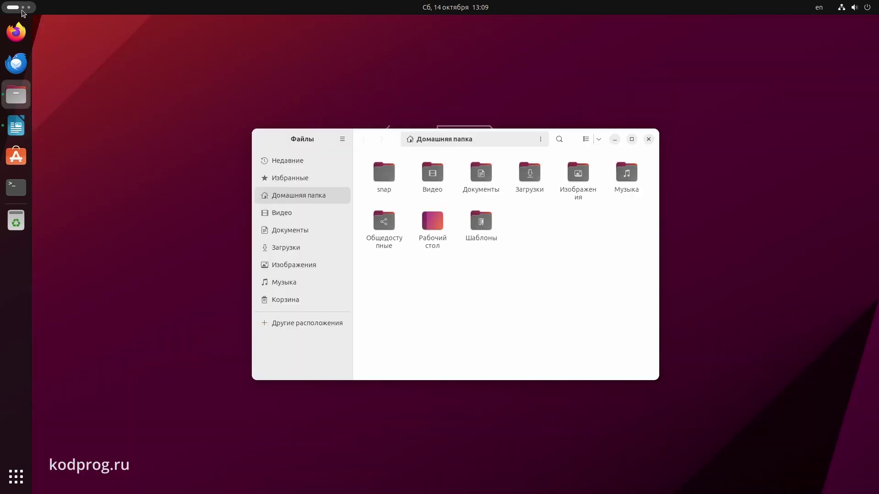
pyautogui.scroll(-1, 23, 10)
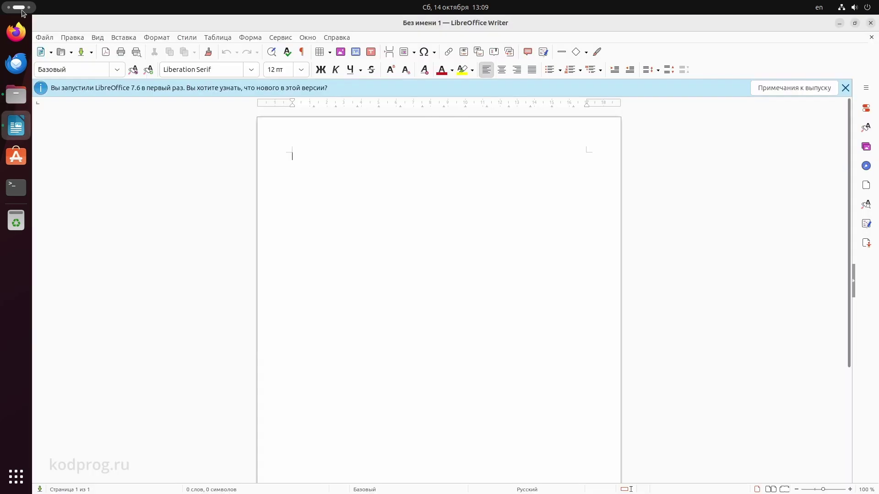
pyautogui.click(866, 22)
pyautogui.scroll(1, 24, 10)
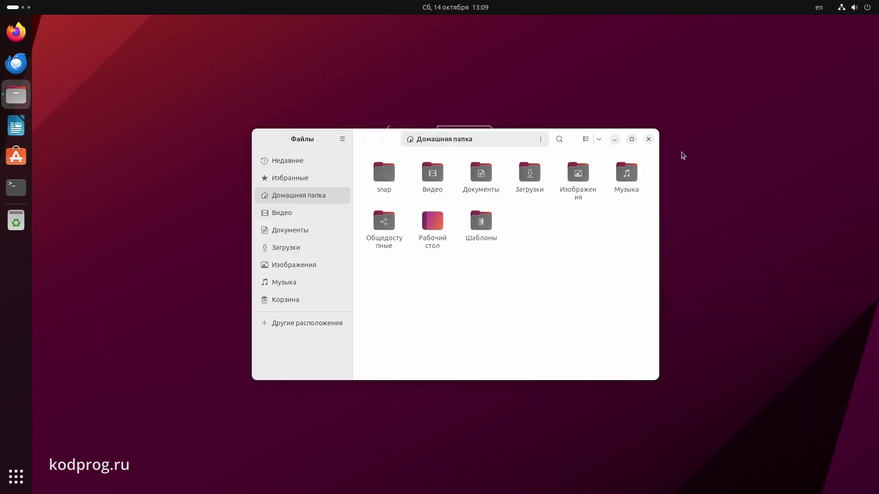
pyautogui.click(647, 140)
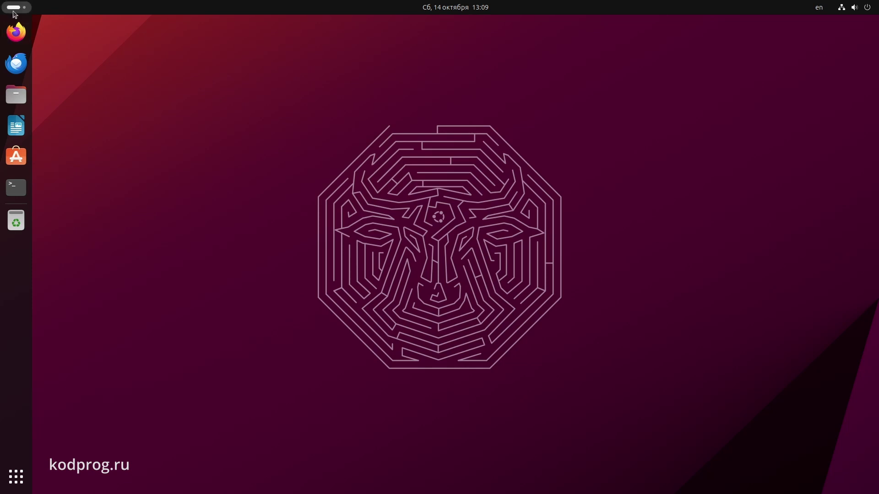
pyautogui.scroll(-1, 23, 13)
pyautogui.scroll(1, 23, 14)
# Open the system settings at Внешний вид and look through the whole list of settings categories
pyautogui.click(854, 7)
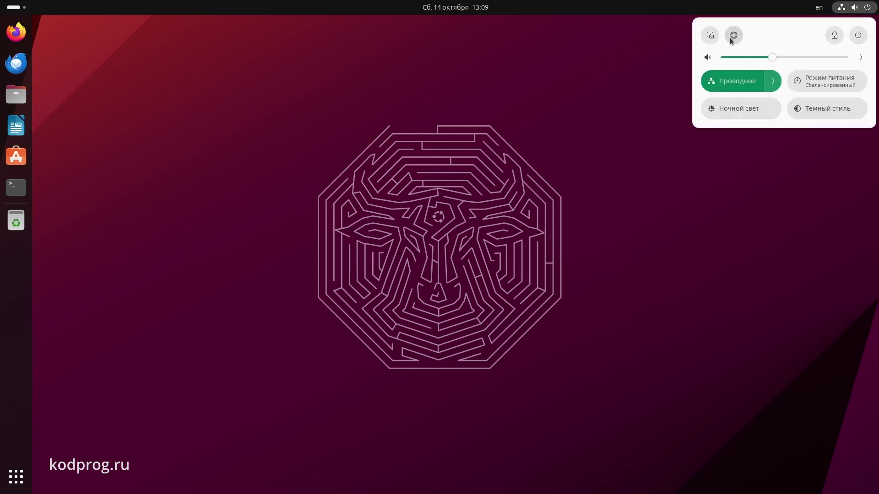
pyautogui.press('Escape')
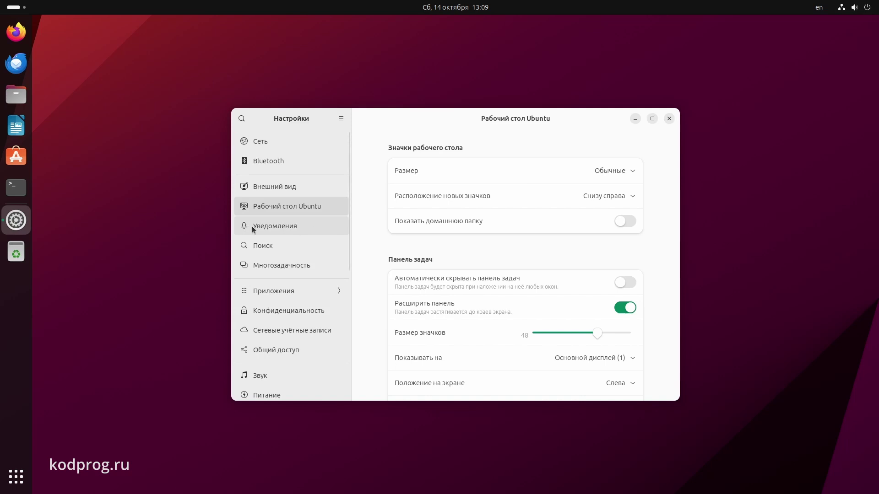
pyautogui.click(295, 187)
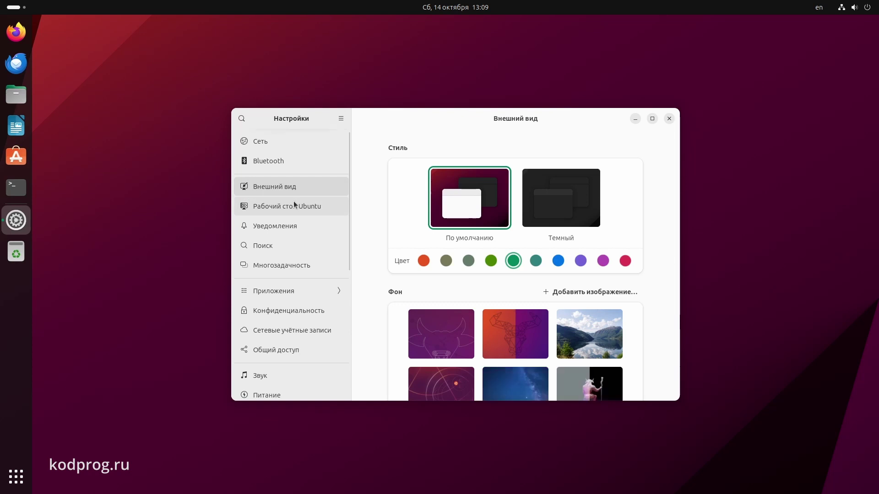
pyautogui.scroll(-5, 292, 204)
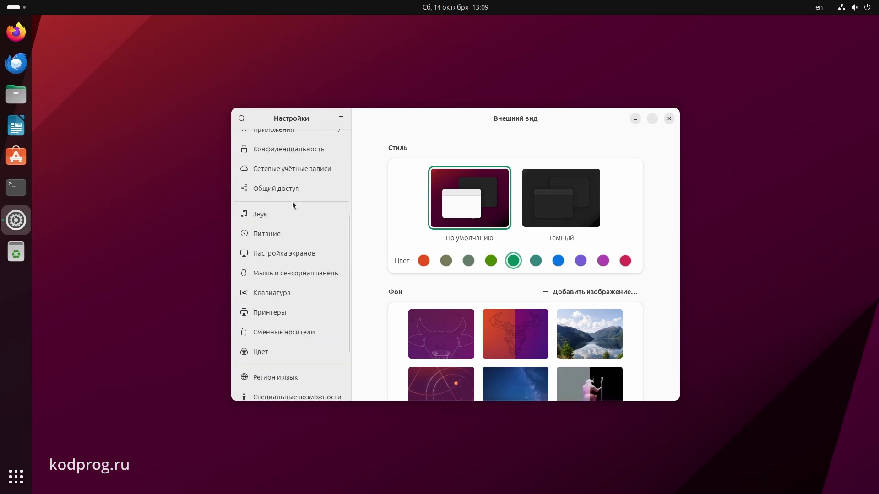
pyautogui.scroll(-1, 293, 204)
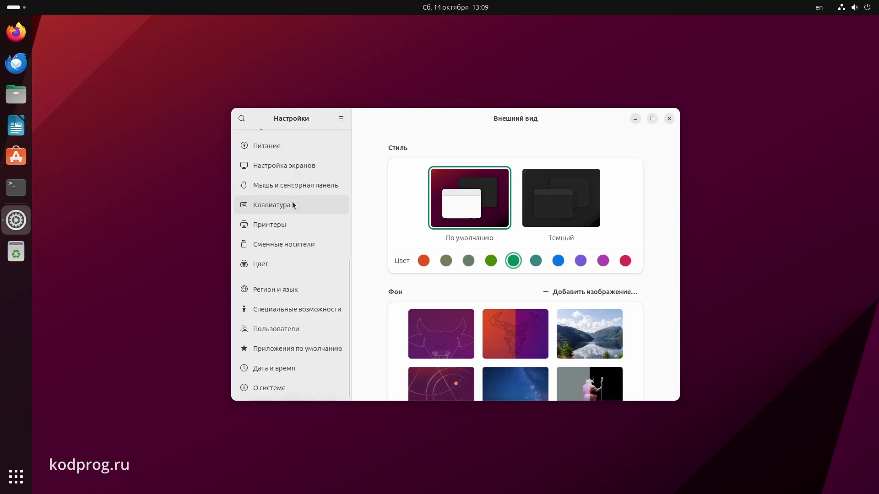
pyautogui.scroll(8, 292, 204)
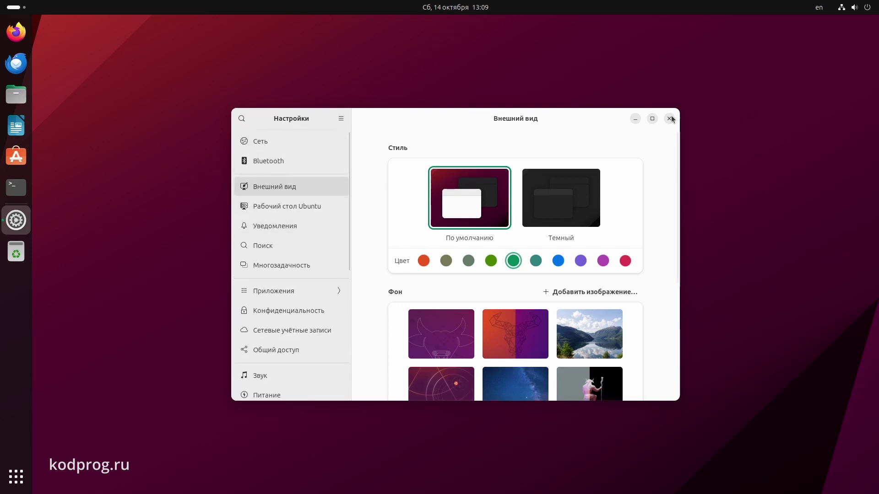
# Examine the style, colour and background image choices on the Внешний вид page
pyautogui.scroll(-6, 650, 237)
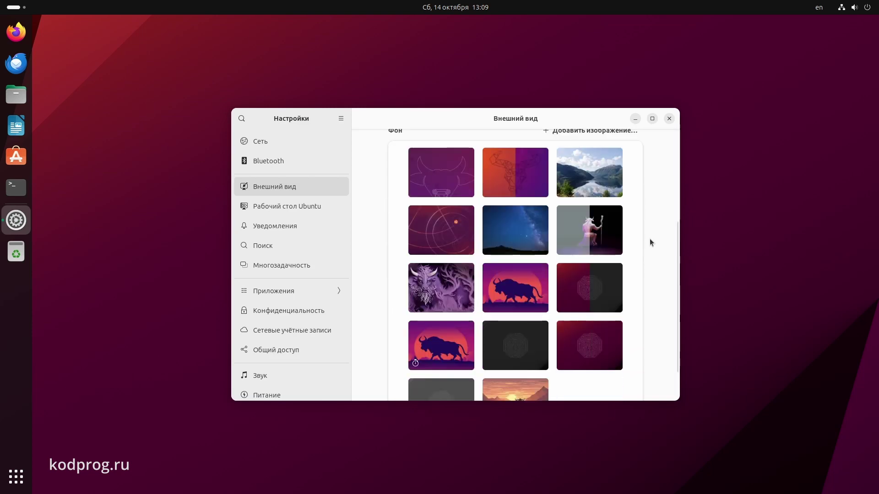
pyautogui.scroll(-2, 650, 241)
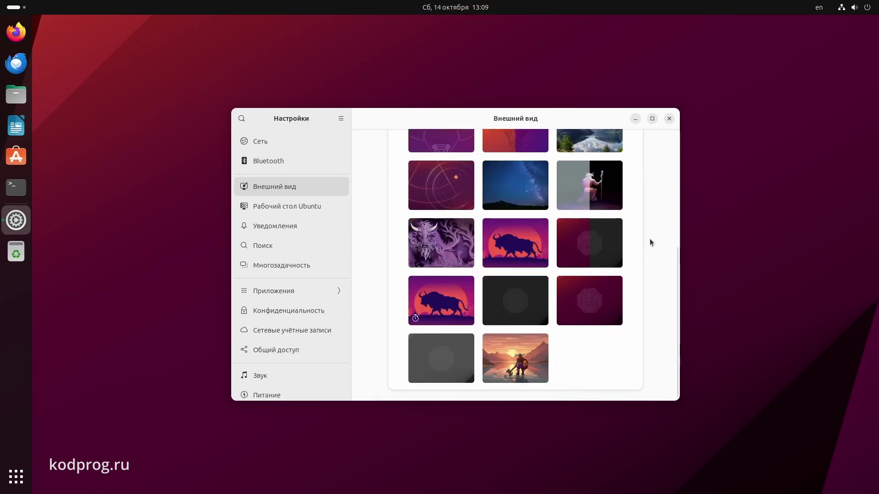
pyautogui.scroll(8, 650, 239)
pyautogui.scroll(1, 650, 243)
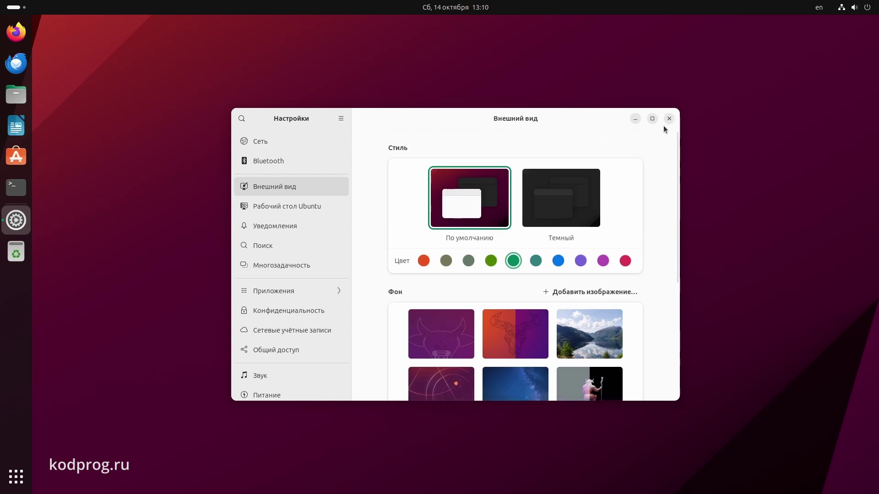
# Try the purple paper-cut minotaur and the purple horned outline image as the desktop background
pyautogui.scroll(-8, 647, 189)
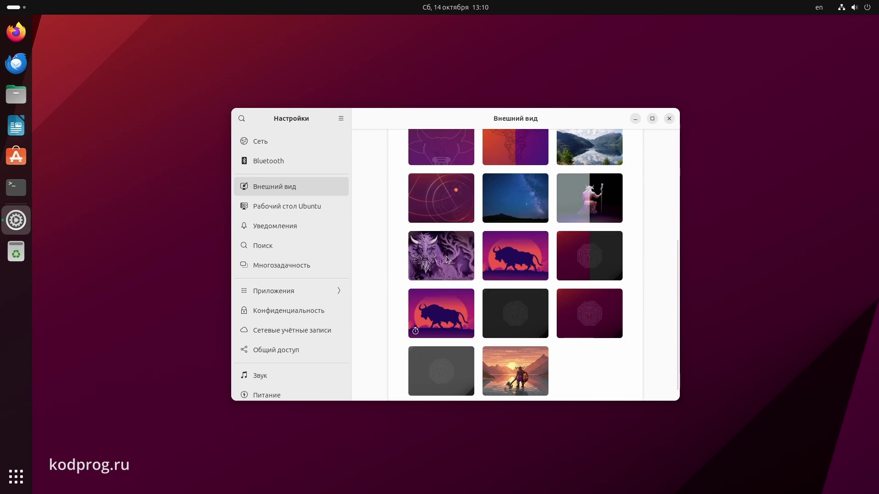
pyautogui.click(446, 256)
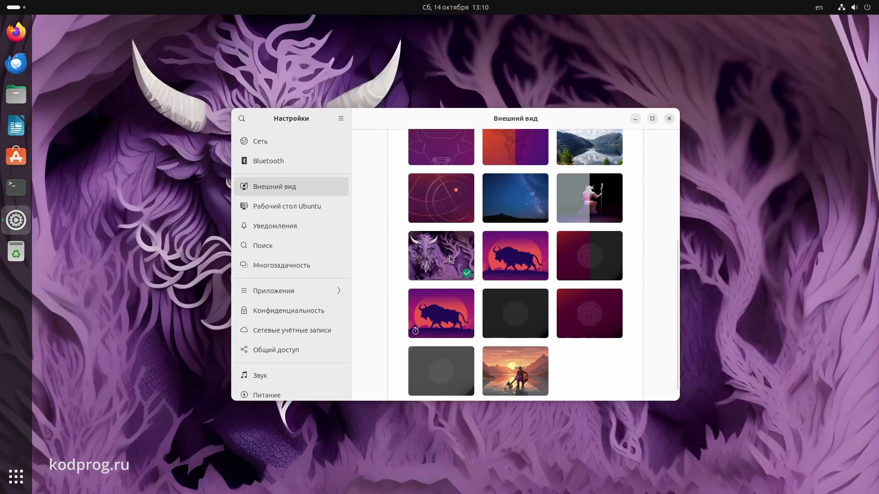
pyautogui.scroll(4, 449, 255)
pyautogui.click(456, 255)
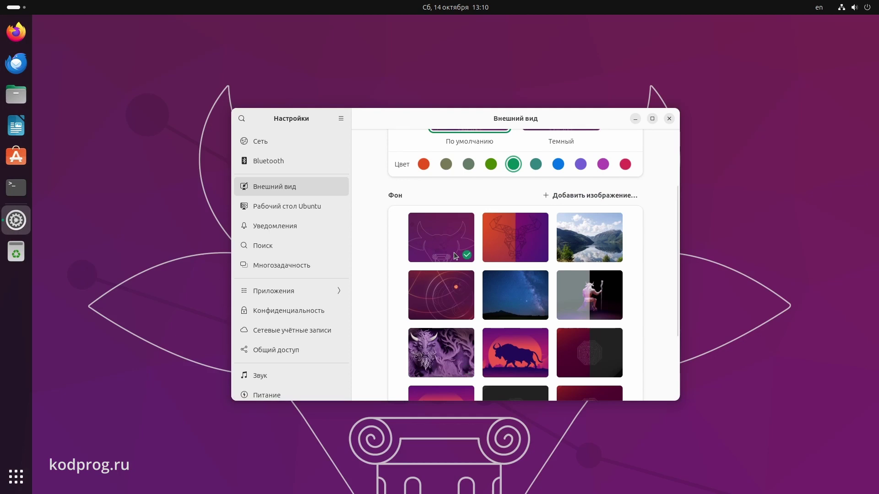
pyautogui.scroll(-5, 455, 255)
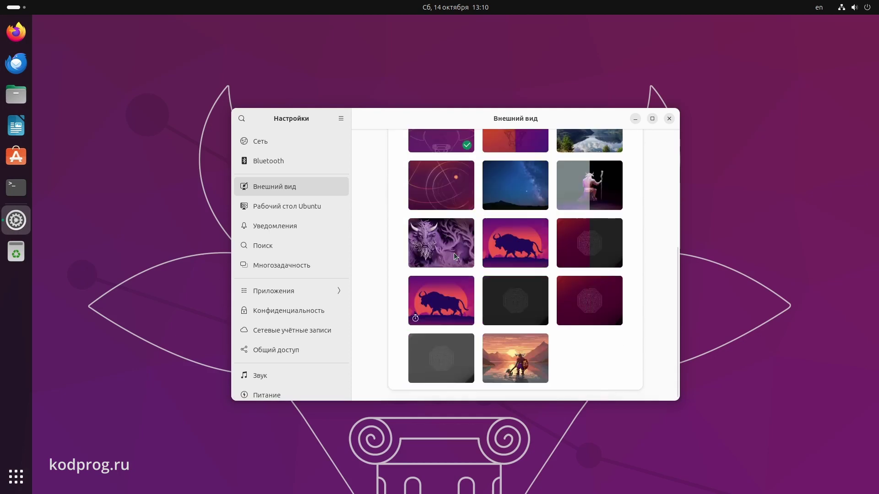
# Try the sunset warrior background, set the dark red maze image as the desktop background, and close the settings
pyautogui.click(583, 303)
pyautogui.scroll(5, 578, 302)
pyautogui.scroll(-5, 519, 361)
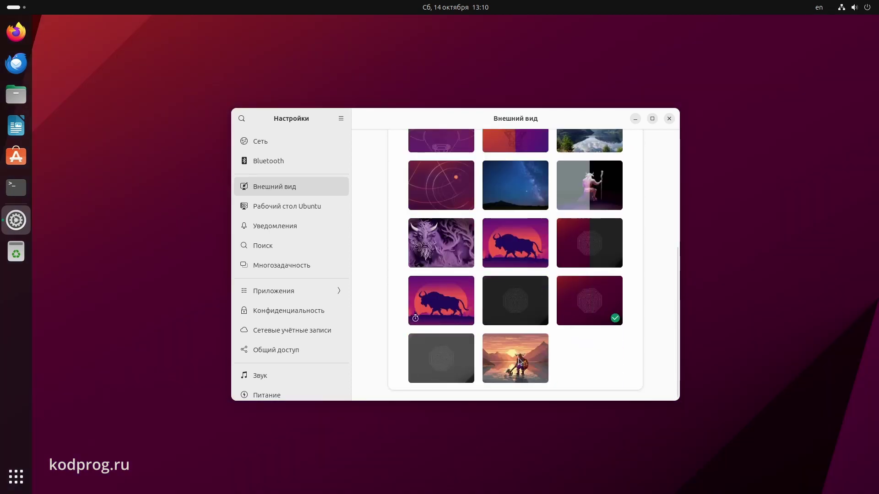
pyautogui.click(518, 362)
pyautogui.click(588, 306)
pyautogui.scroll(5, 589, 308)
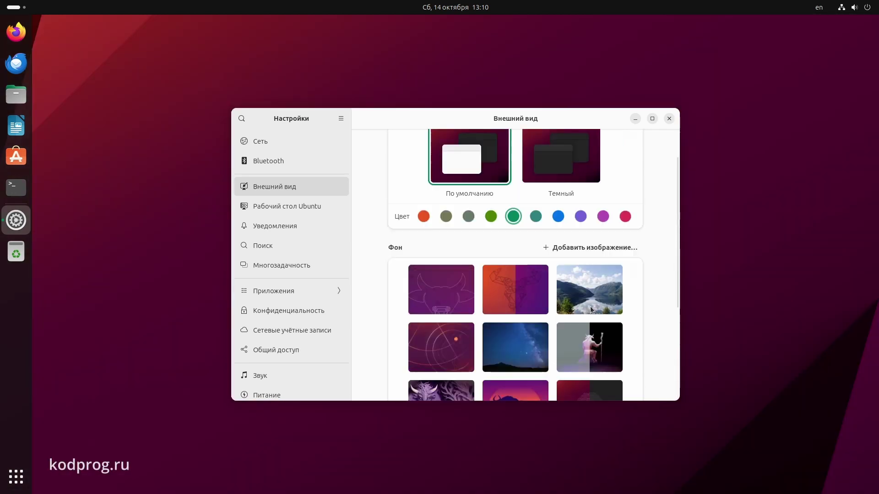
pyautogui.click(668, 119)
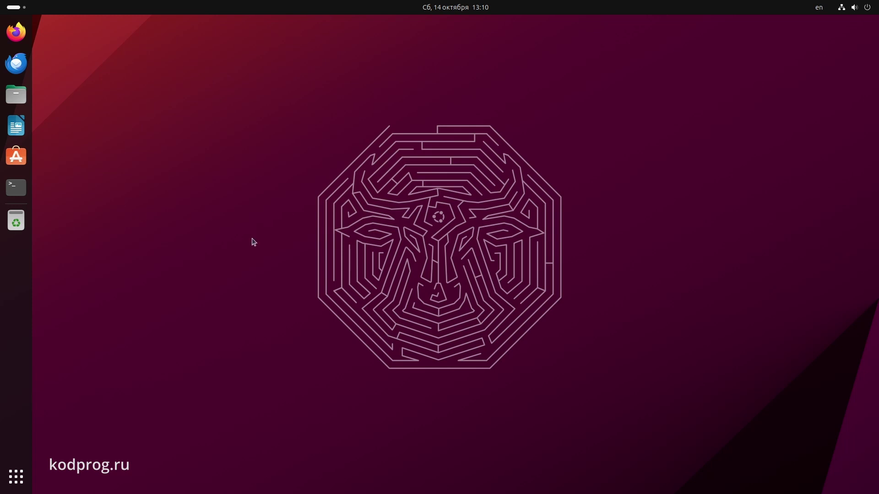
# Open the system monitor from the application list, check processor and memory use under Ресурсы, and close it
pyautogui.click(5, 467)
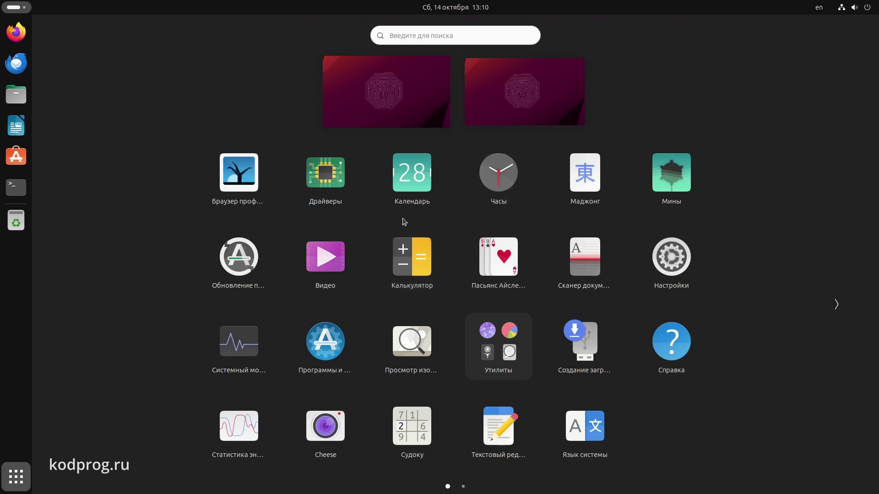
pyautogui.click(244, 350)
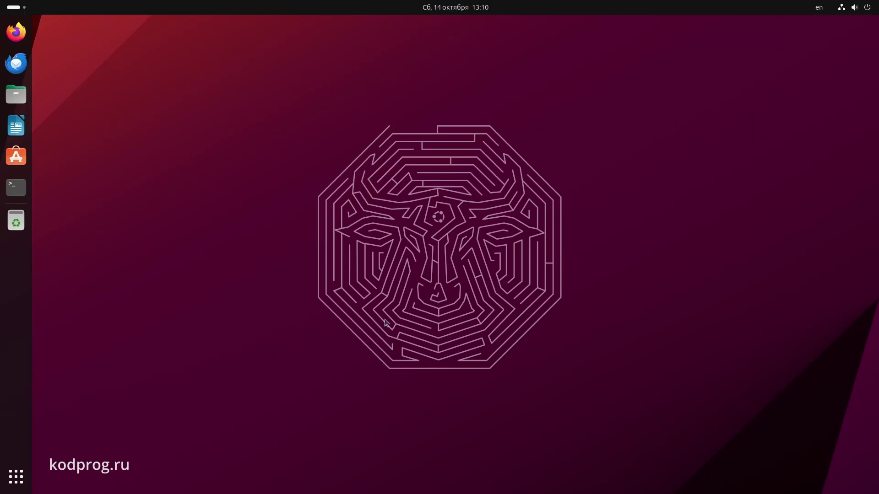
pyautogui.click(397, 155)
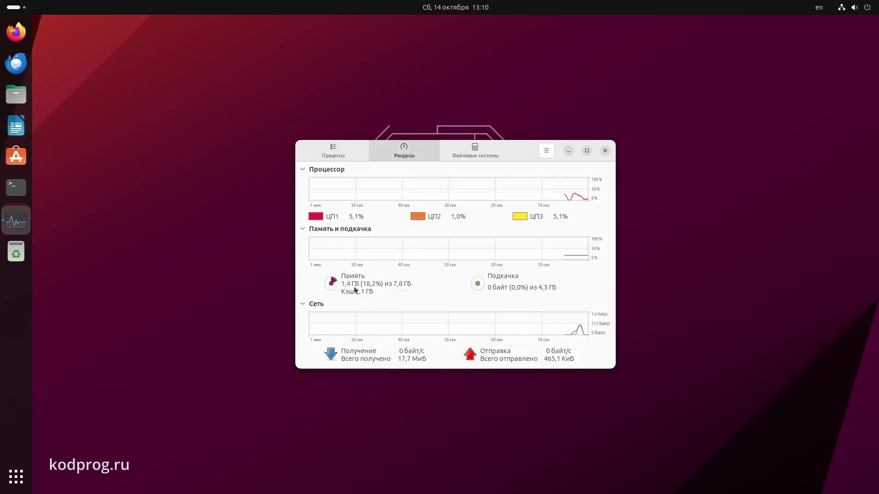
pyautogui.click(605, 152)
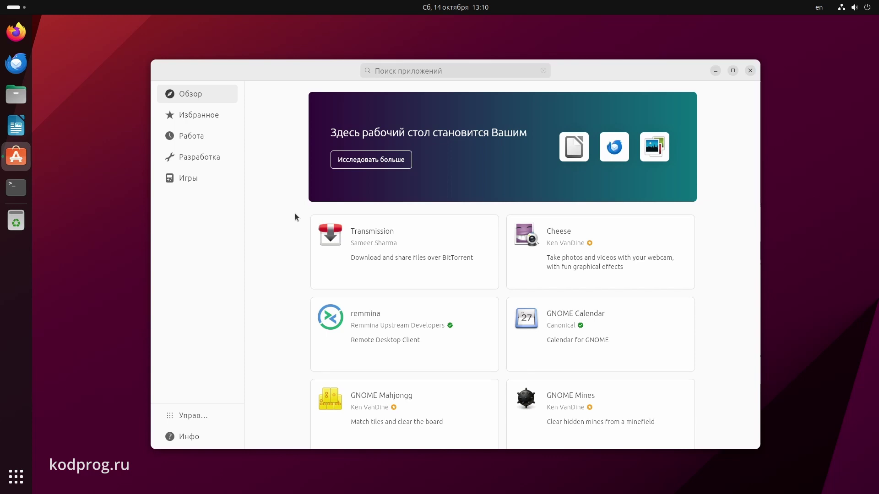
# Install GNOME Calendar from the software store, entering the account password to authorise the installation
pyautogui.click(564, 316)
pyautogui.click(457, 189)
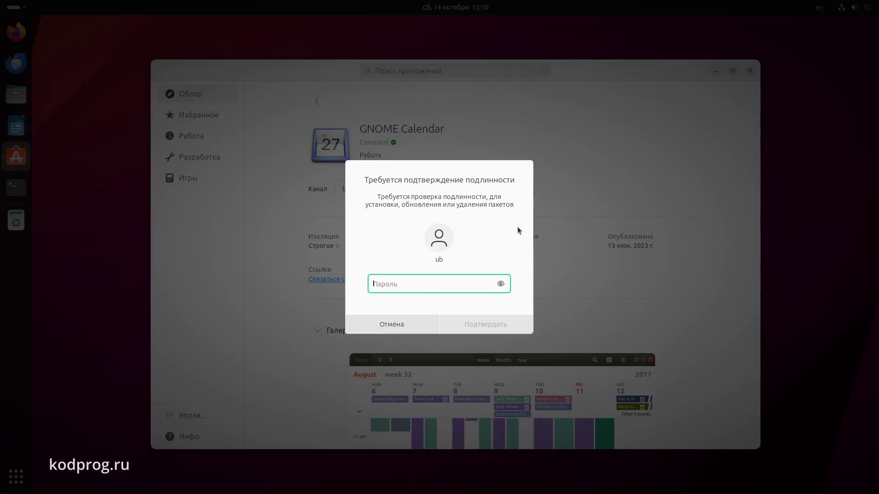
pyautogui.write('••••••••')
pyautogui.click(484, 325)
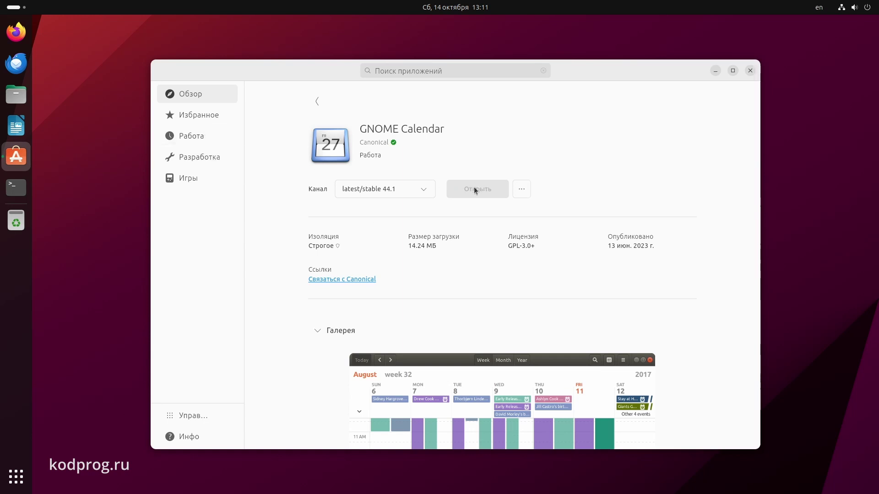
# Look through the Избранное, Разработка, Игры and Работа categories of the software store, ending on Избранное
pyautogui.click(196, 121)
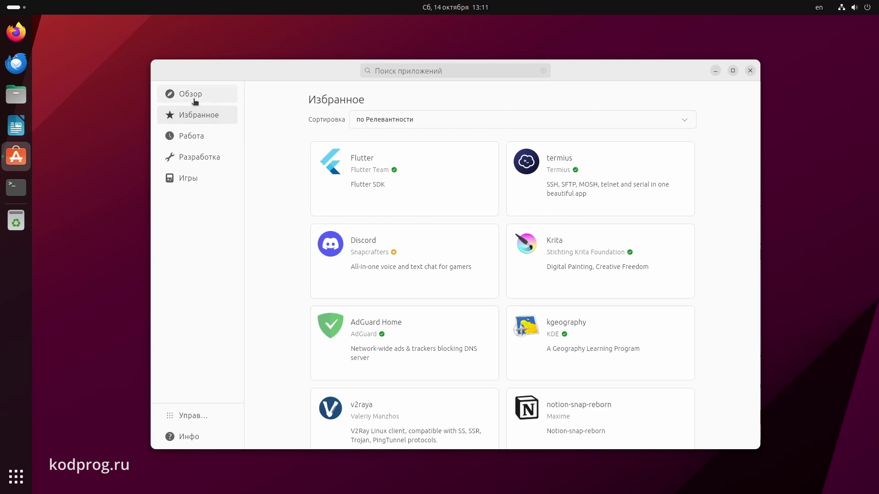
pyautogui.click(197, 158)
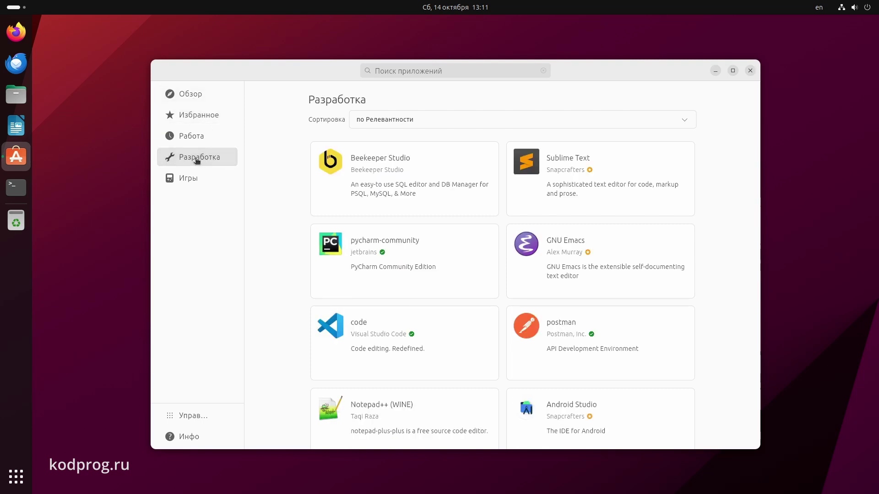
pyautogui.click(196, 182)
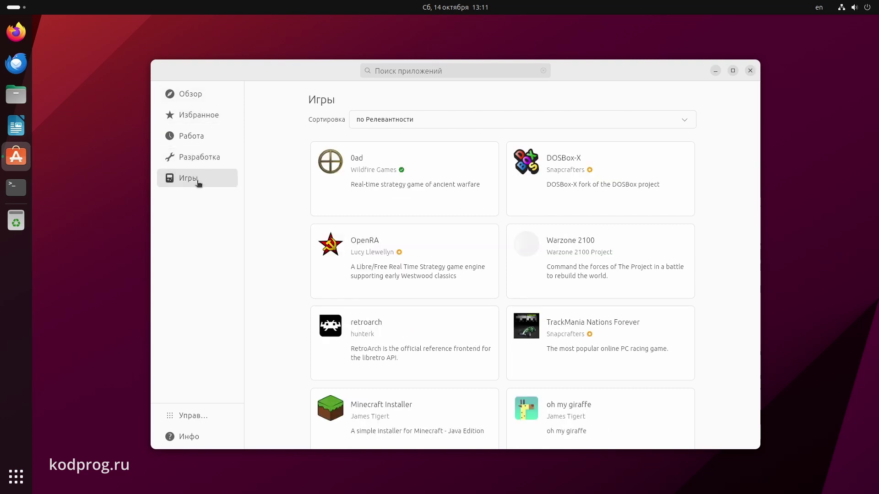
pyautogui.click(206, 141)
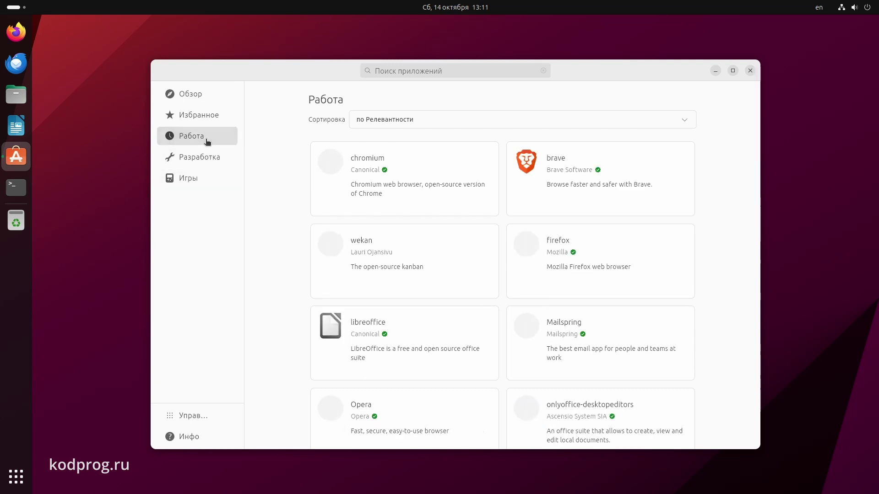
pyautogui.click(206, 119)
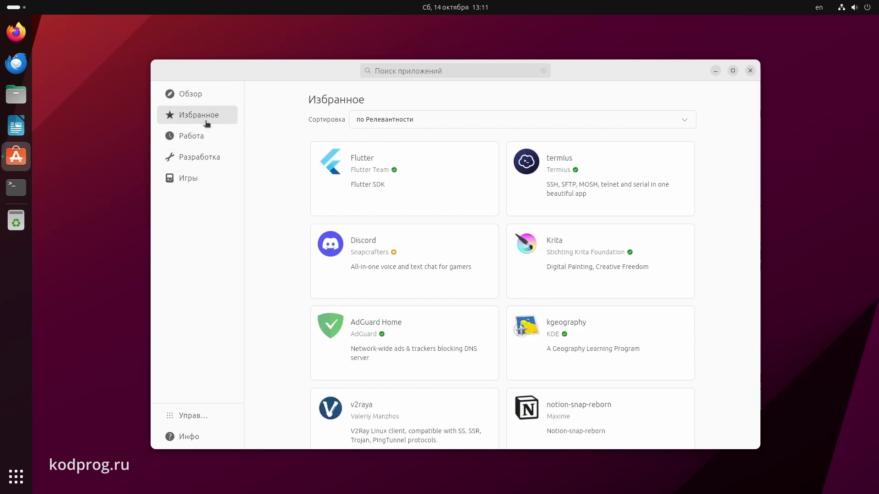
# Check for application updates under Управление, view the software store's Инфо and Обзор pages, and close the store
pyautogui.click(198, 417)
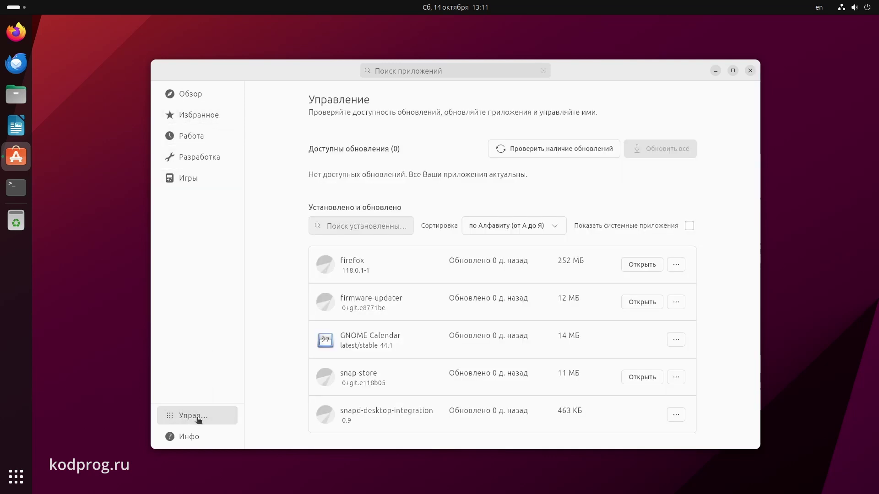
pyautogui.click(529, 151)
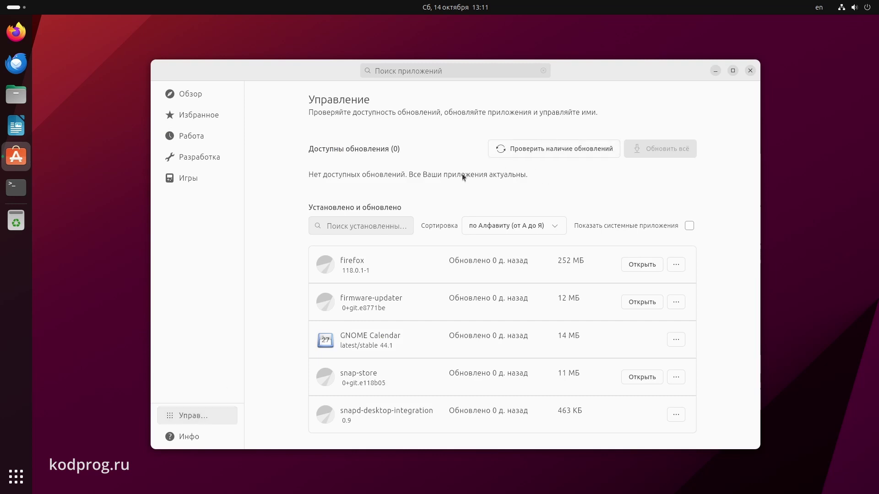
pyautogui.click(202, 442)
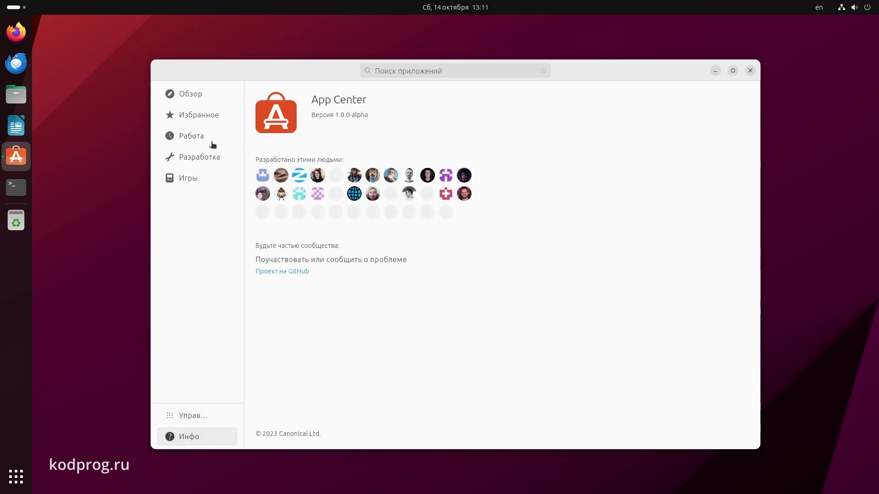
pyautogui.click(211, 96)
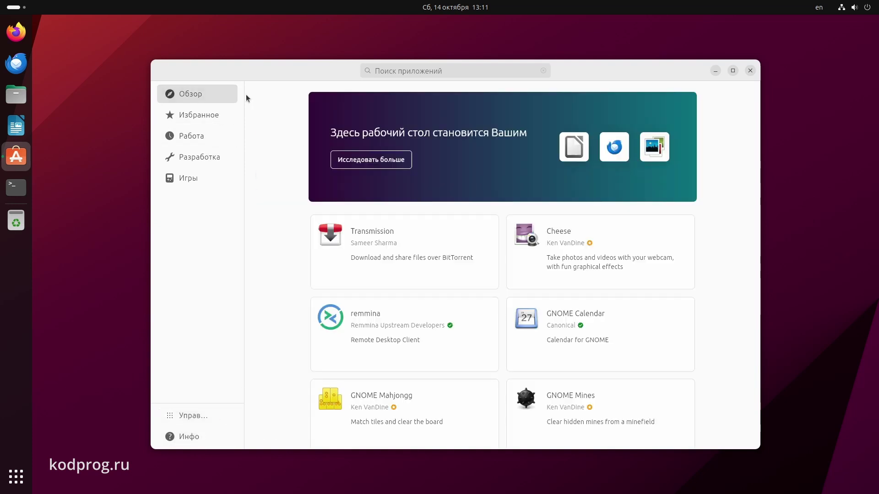
pyautogui.click(750, 71)
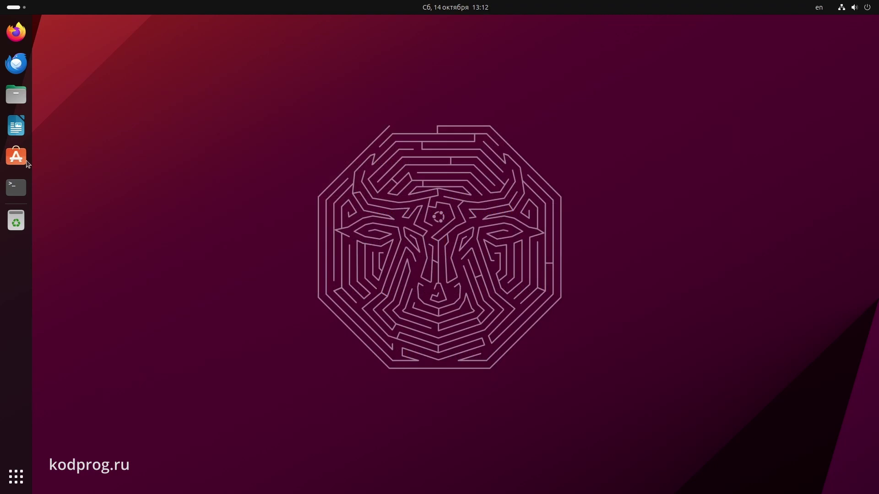
# Open the terminal and run uname -a to check the kernel version
pyautogui.click(20, 194)
pyautogui.write('uname')
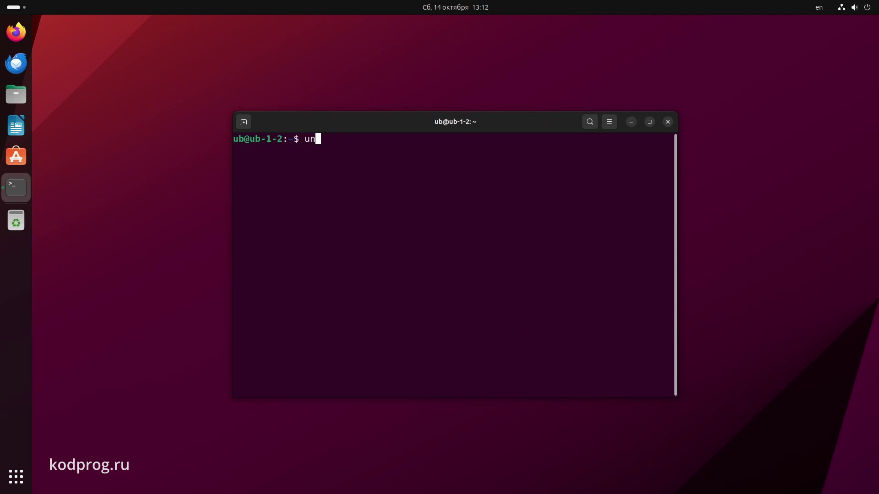
pyautogui.write(' -a')
pyautogui.press('Return')
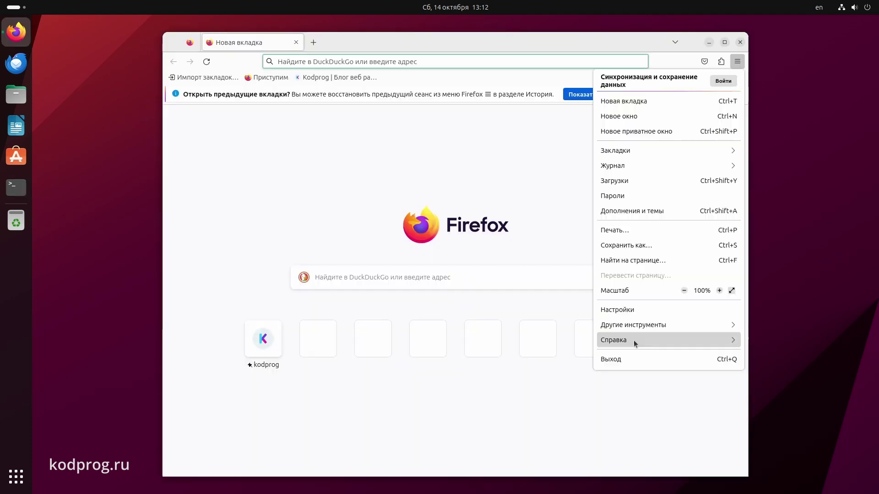
# Open the version information of Firefox from its Справка entries
pyautogui.click(634, 341)
pyautogui.click(639, 196)
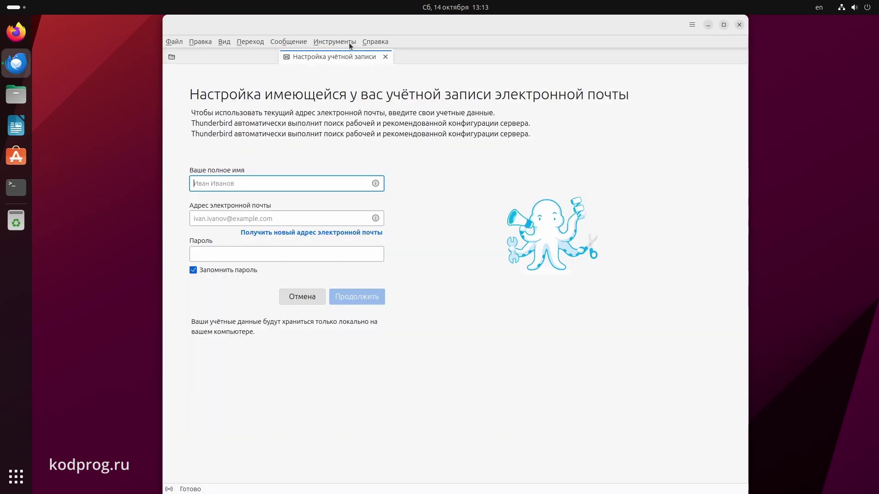
# In Thunderbird, open the О Mozilla Thunderbird window to check the version, and close the main mail window
pyautogui.click(375, 42)
pyautogui.click(505, 159)
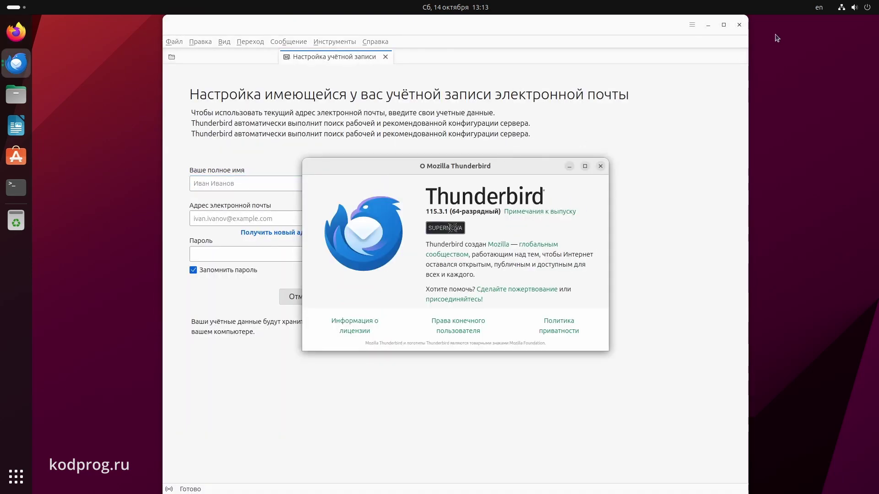
pyautogui.click(739, 25)
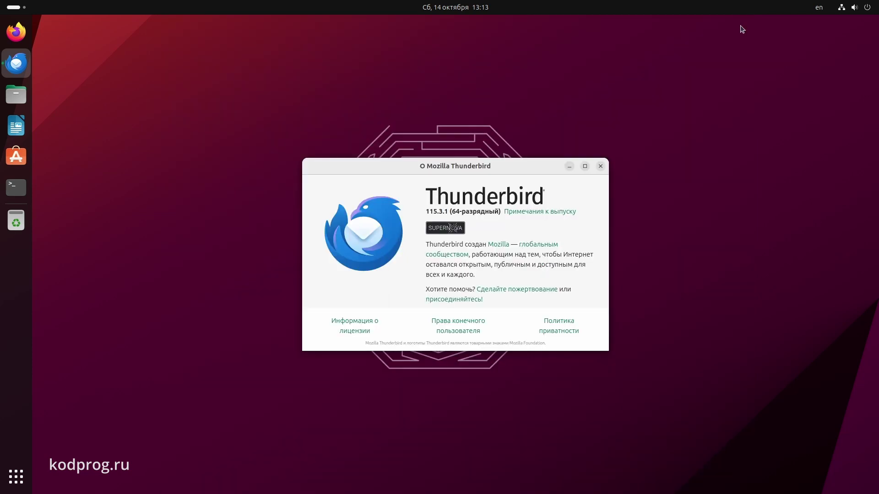
# Open LibreOffice Writer, check the suite's version in the О LibreOffice dialog, and close the dialog and Writer
pyautogui.click(16, 125)
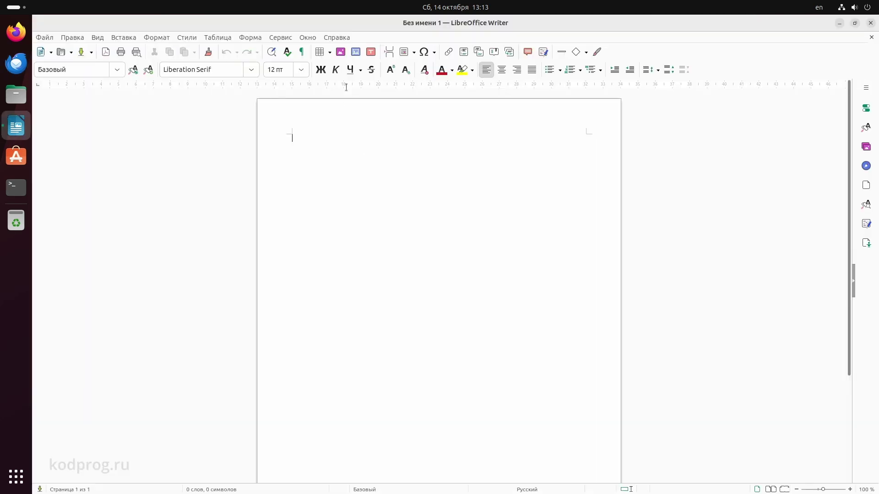
pyautogui.click(337, 37)
pyautogui.click(369, 176)
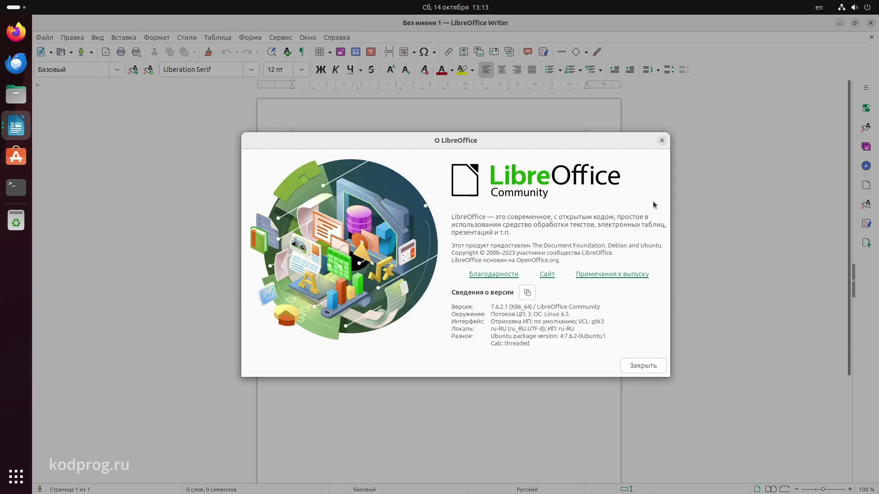
pyautogui.click(661, 140)
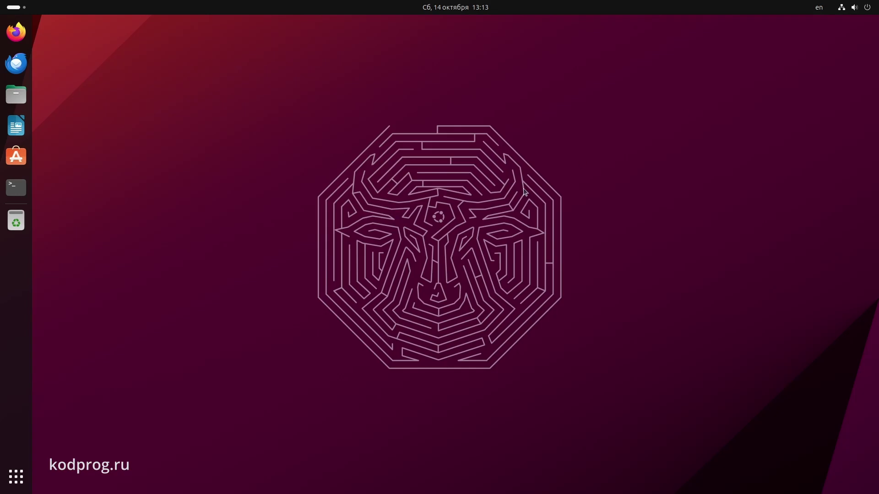
pyautogui.click(871, 23)
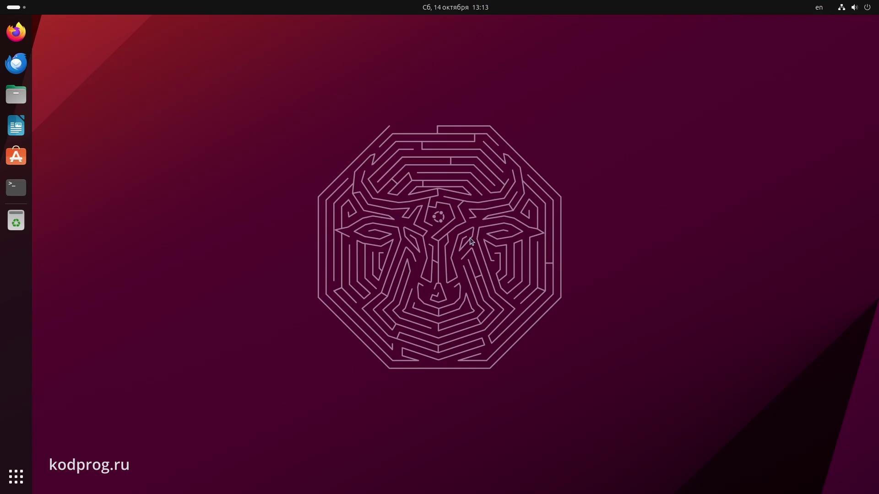